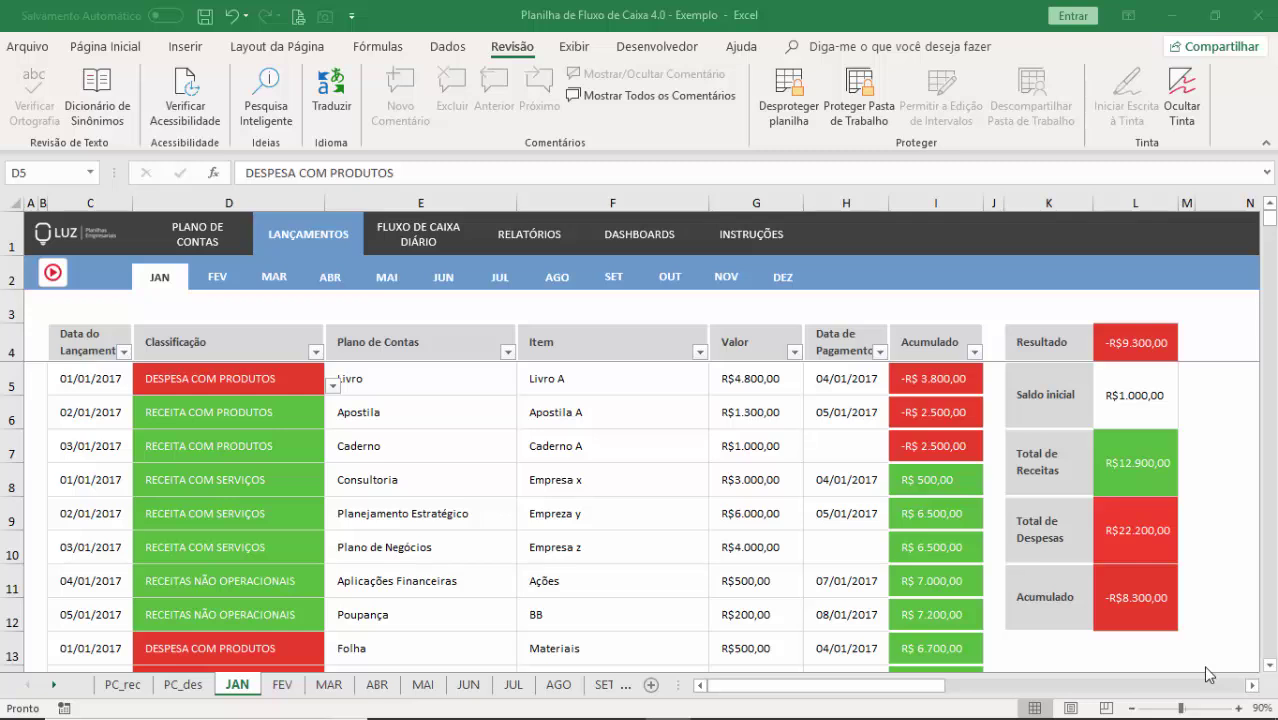
# Step: Consult the help article on adding a column in the browser, then unprotect the JAN and FEV sheets in Excel
pyautogui.hotkey('alt', 'Tab')
pyautogui.hotkey('alt', 'Tab')
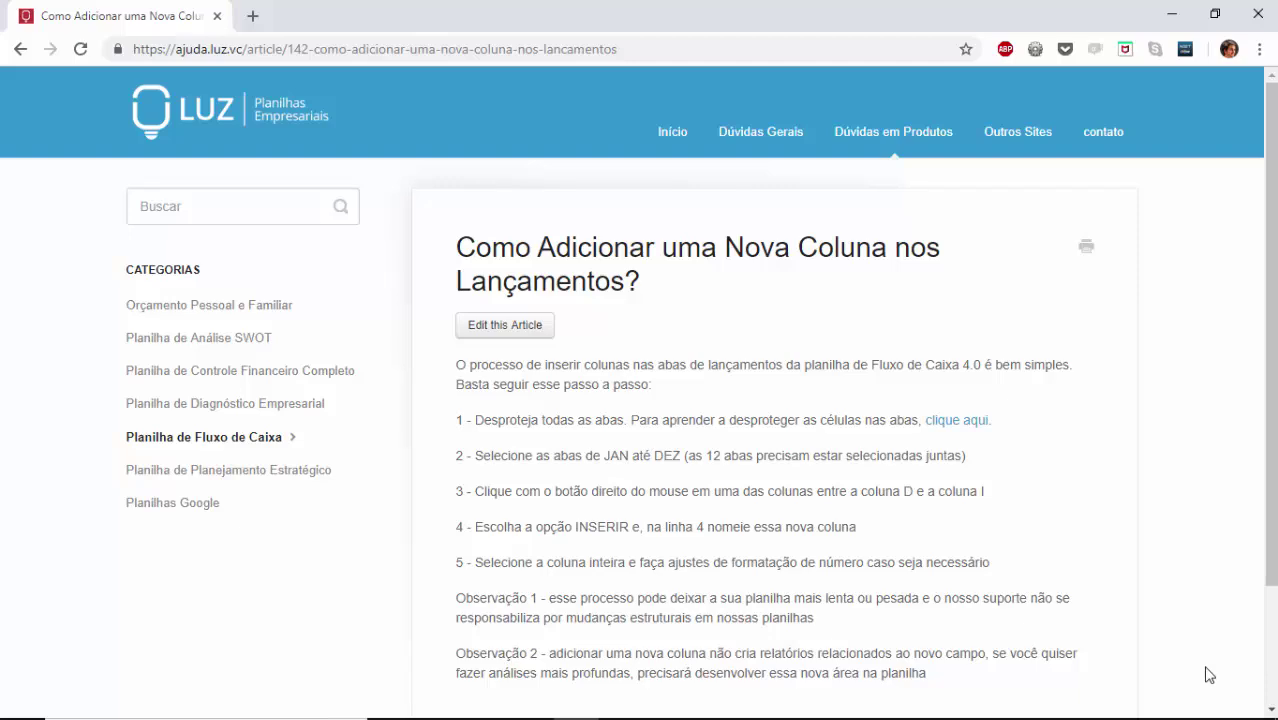
pyautogui.hotkey('alt', 'Tab')
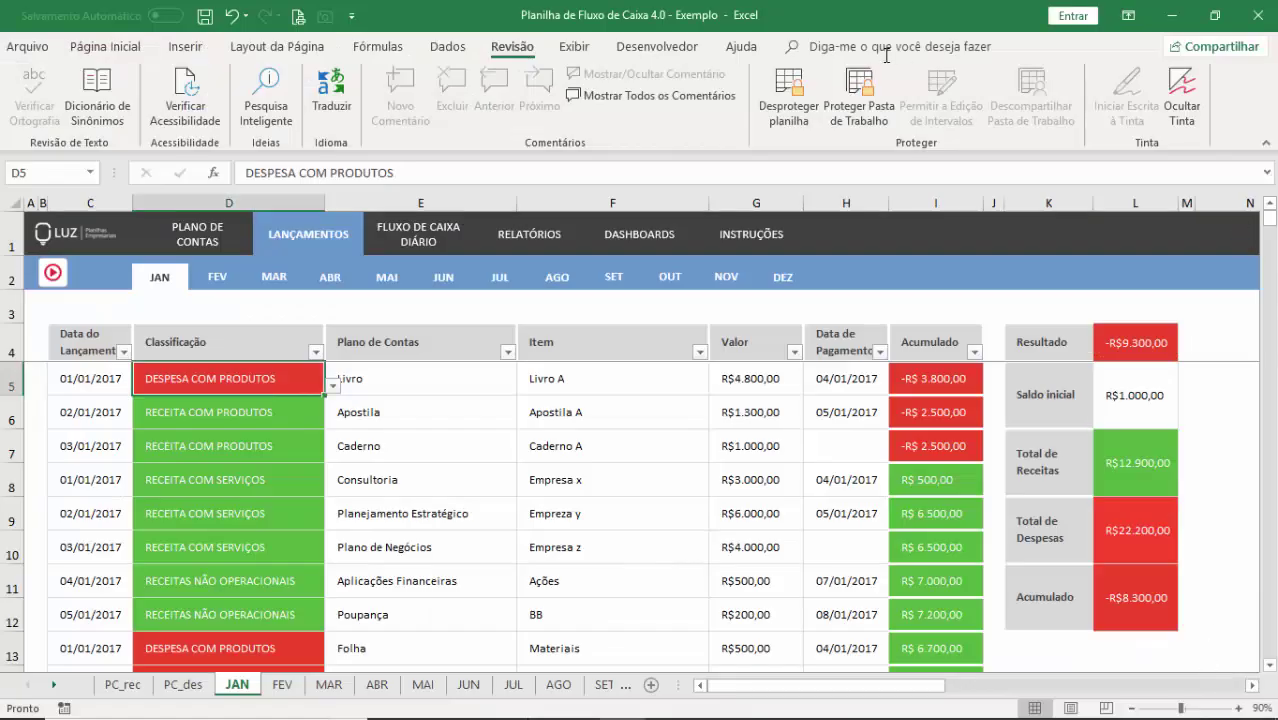
pyautogui.click(777, 105)
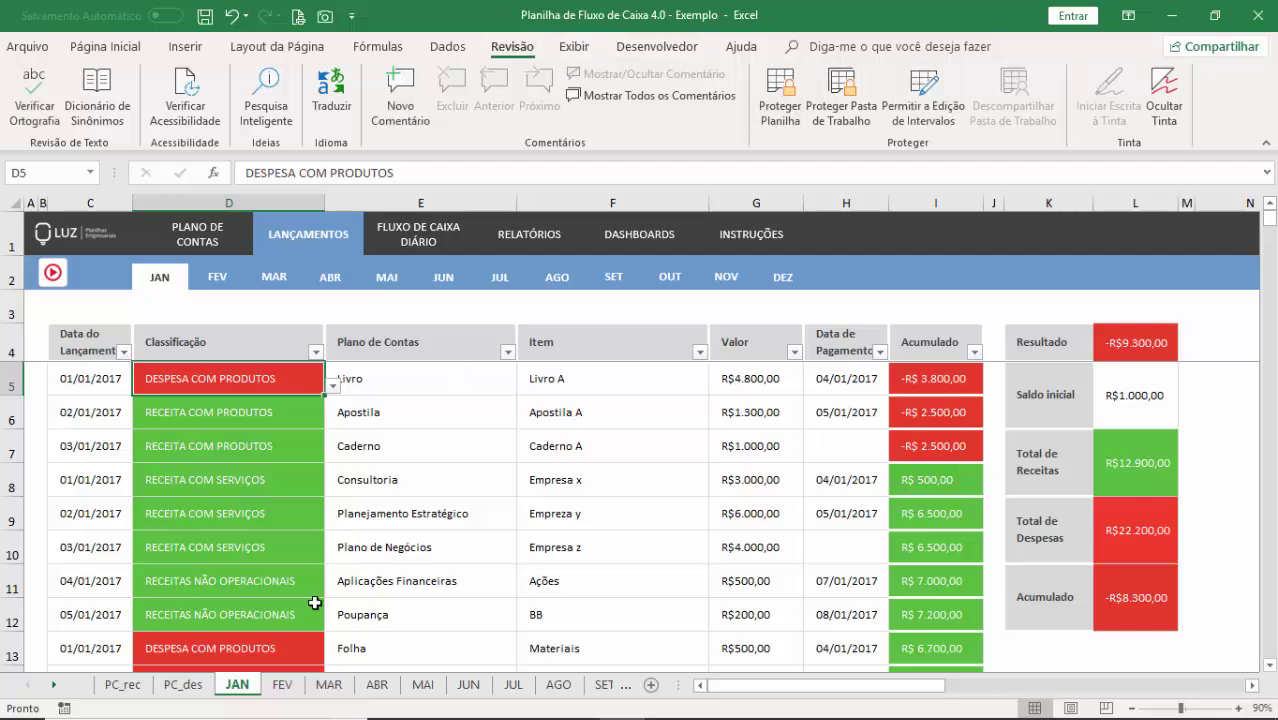
pyautogui.click(282, 684)
pyautogui.click(774, 126)
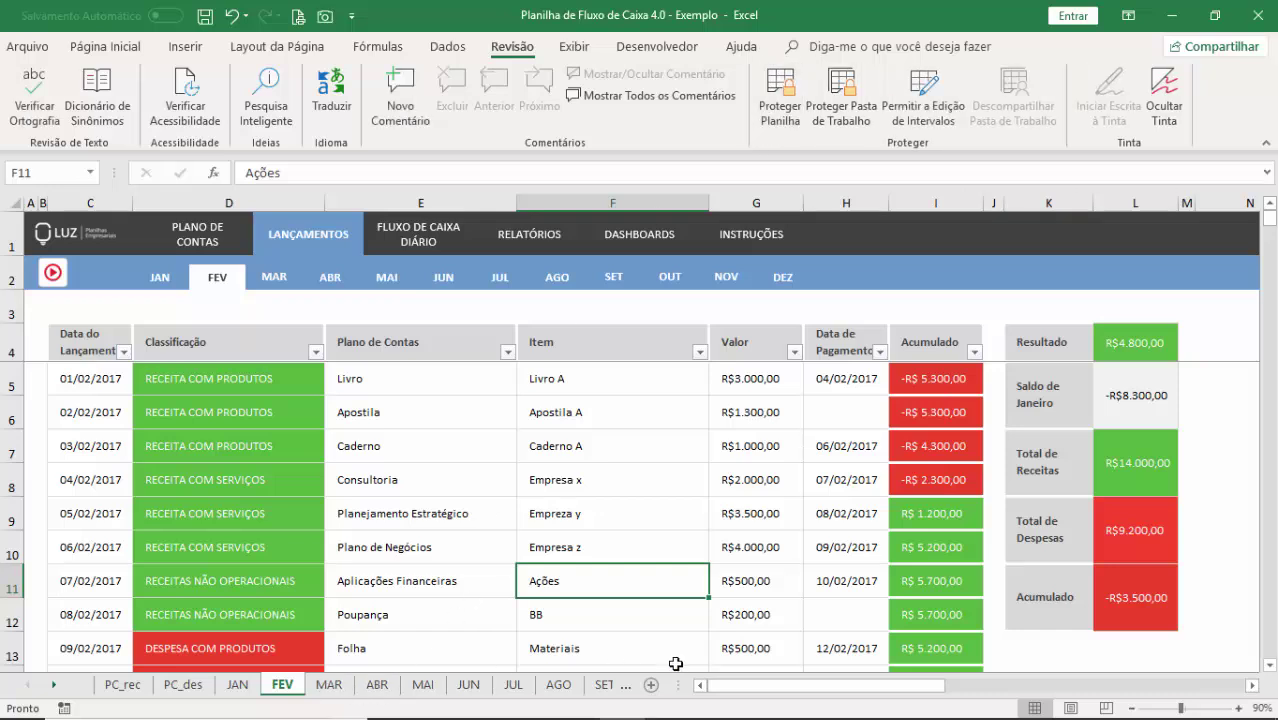
# Step: Unprotect the monthly sheets MAR through DEZ from the workbook's information page and return to the FEV sheet
pyautogui.moveTo(680, 686); pyautogui.dragTo(949, 687)
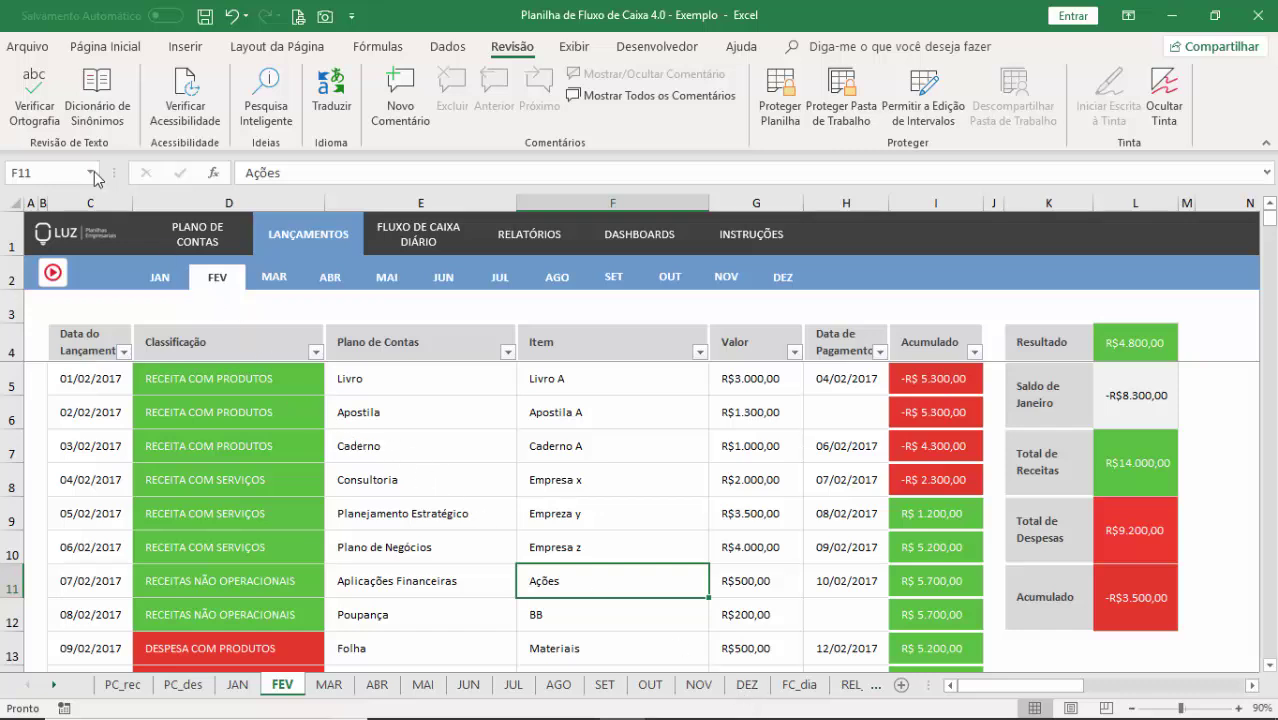
pyautogui.click(27, 47)
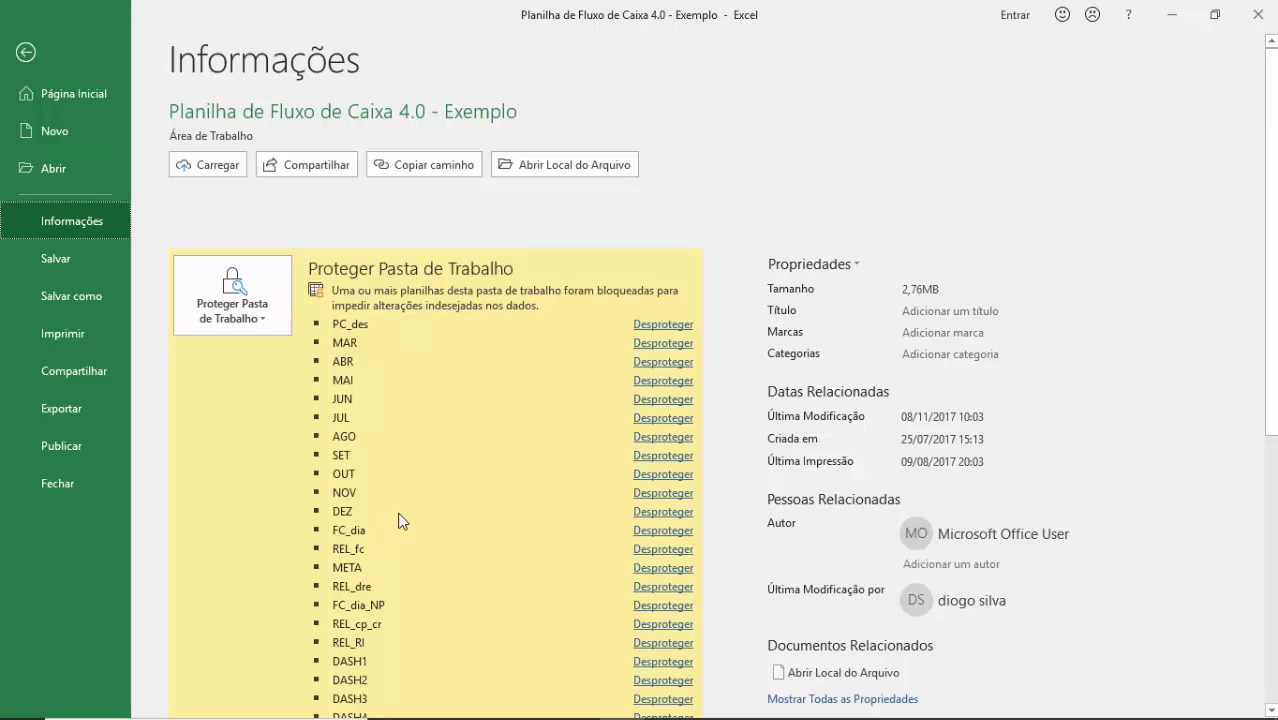
pyautogui.click(657, 350)
pyautogui.scroll(-2, 657, 350)
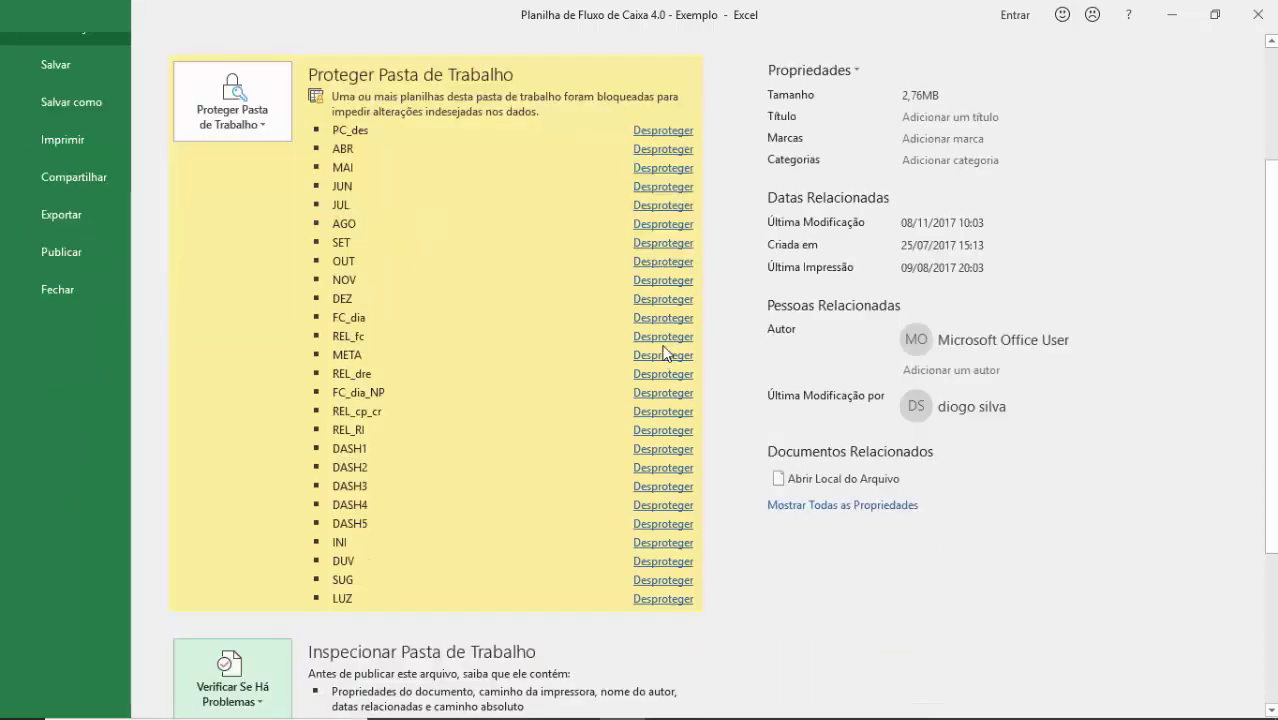
pyautogui.click(665, 155)
pyautogui.click(665, 155)
pyautogui.click(665, 155)
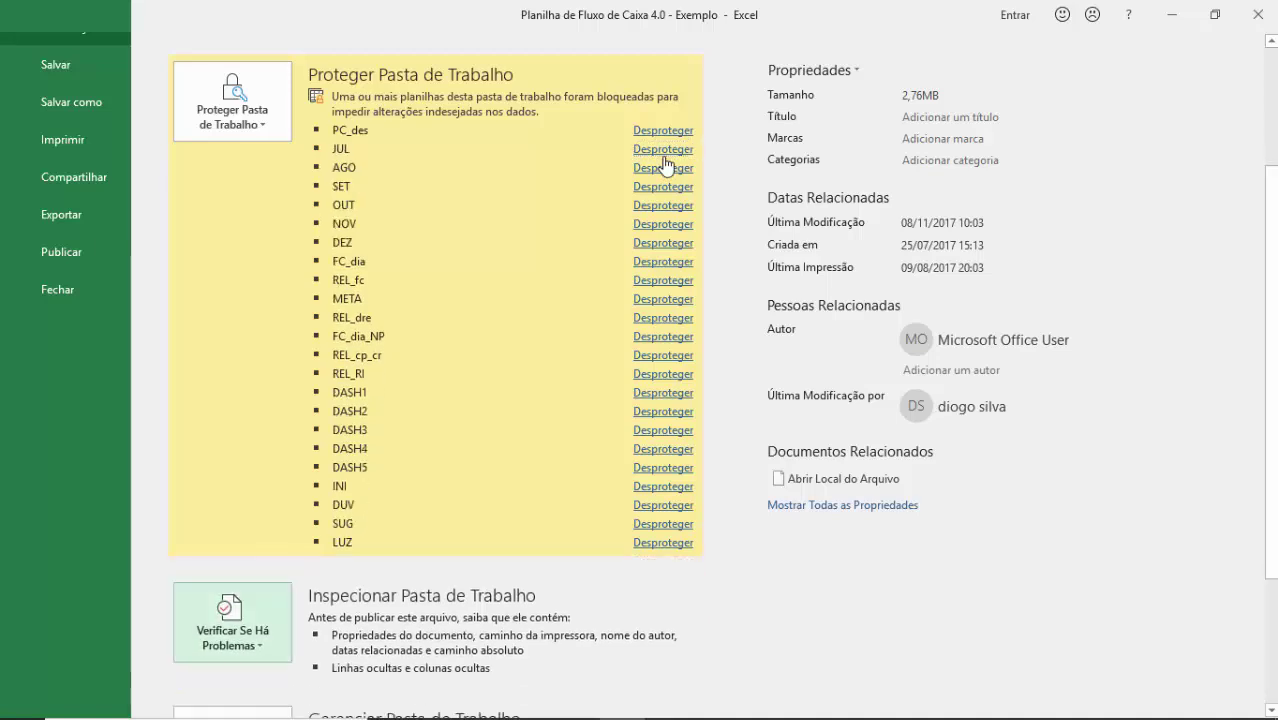
pyautogui.click(664, 156)
pyautogui.click(664, 156)
pyautogui.click(664, 156)
pyautogui.click(664, 156)
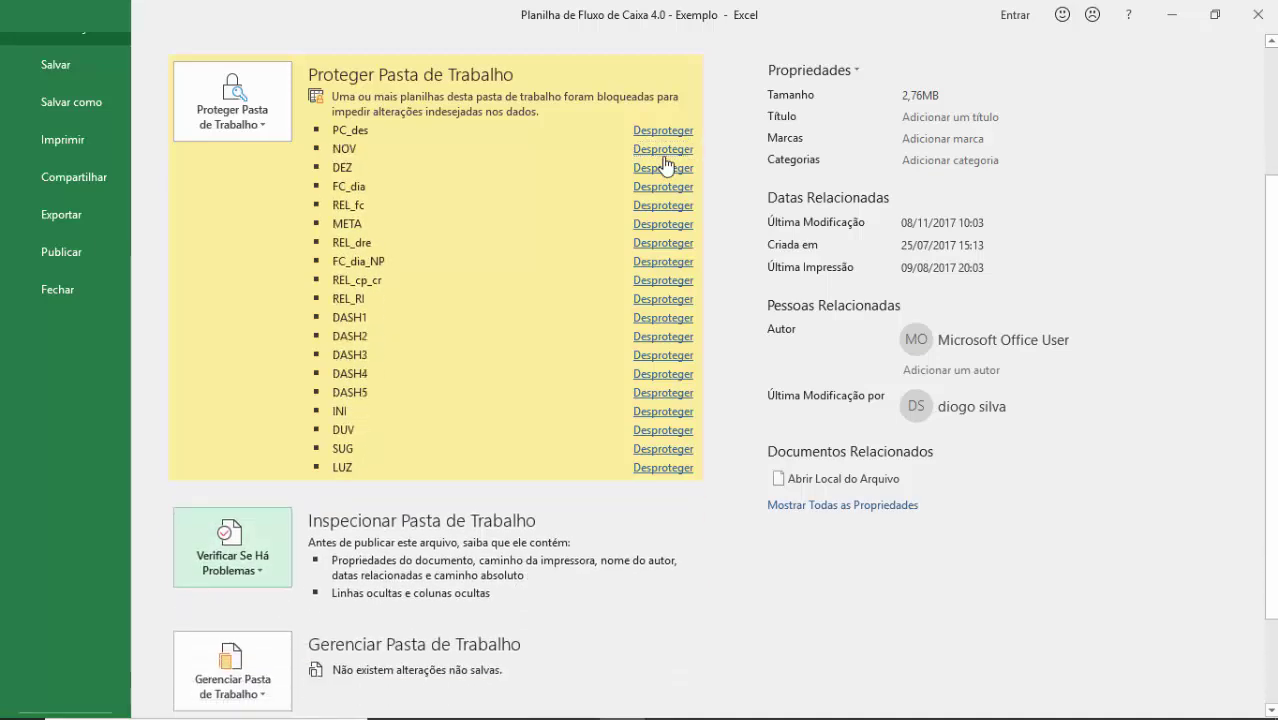
pyautogui.click(664, 157)
pyautogui.click(664, 157)
pyautogui.scroll(2, 457, 218)
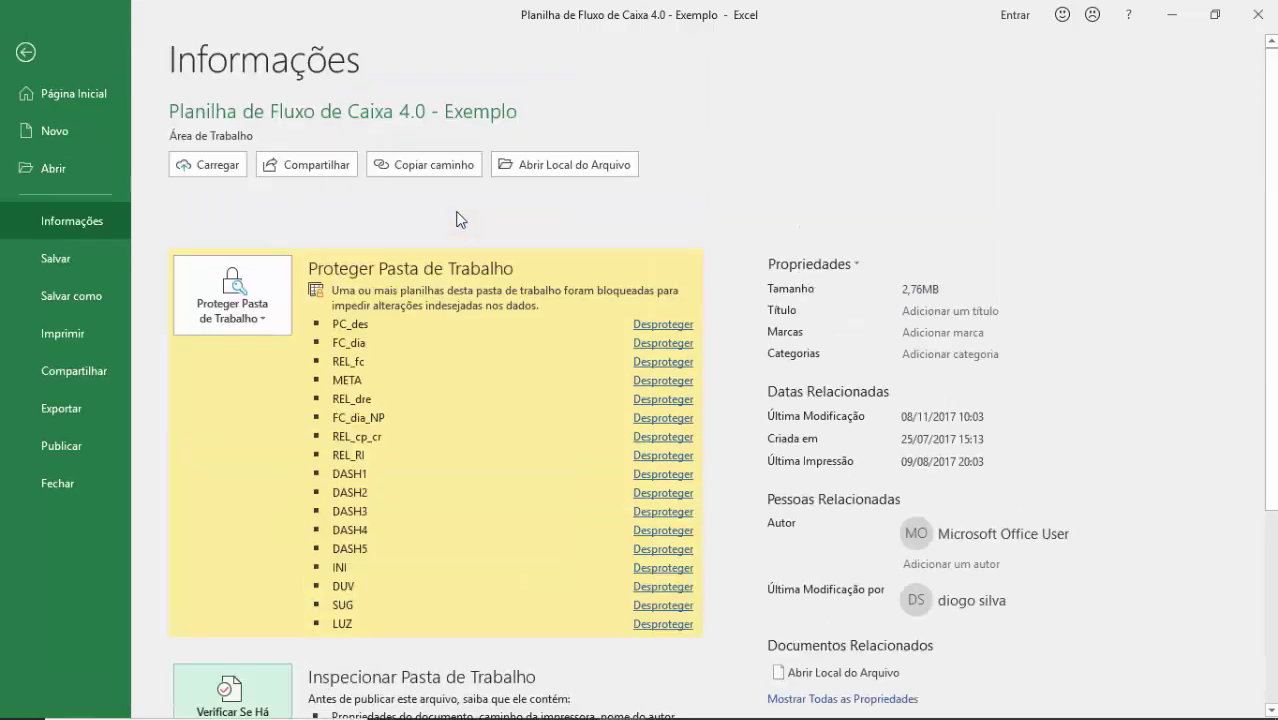
pyautogui.click(31, 66)
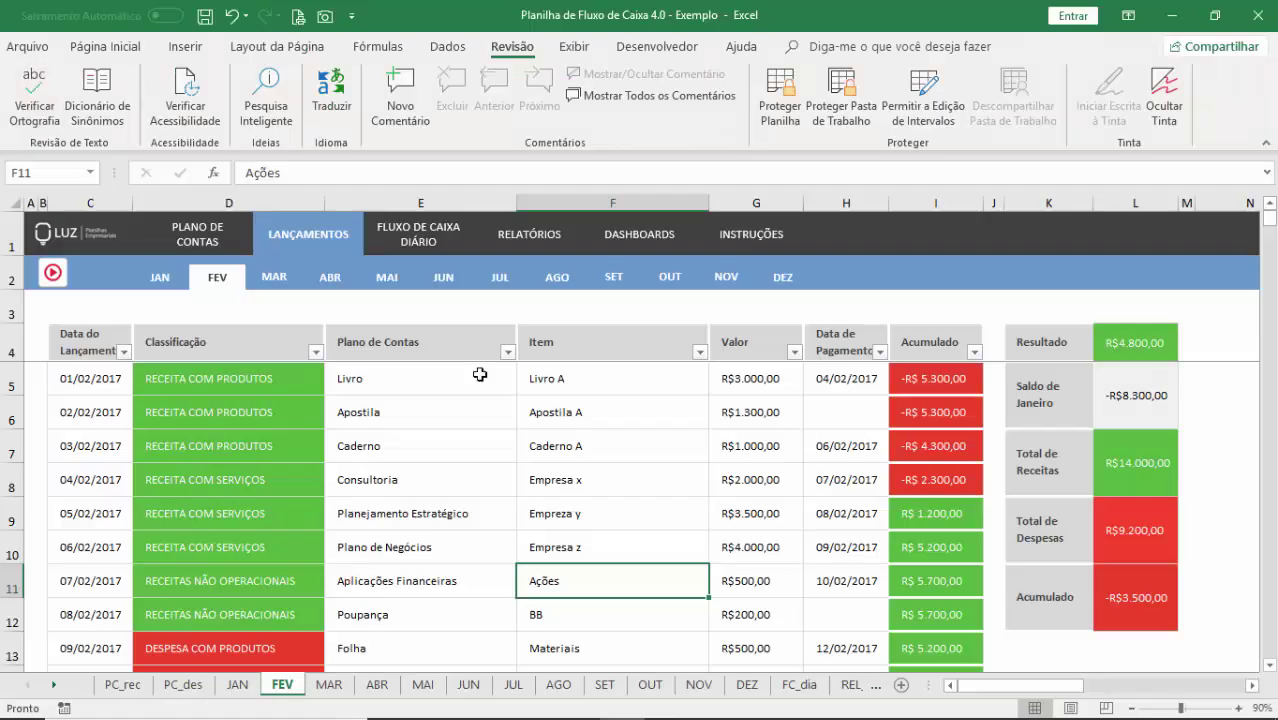
# Step: Check the help article in the browser and group all twelve monthly sheets from JAN to DEZ in Excel
pyautogui.hotkey('alt', 'Tab')
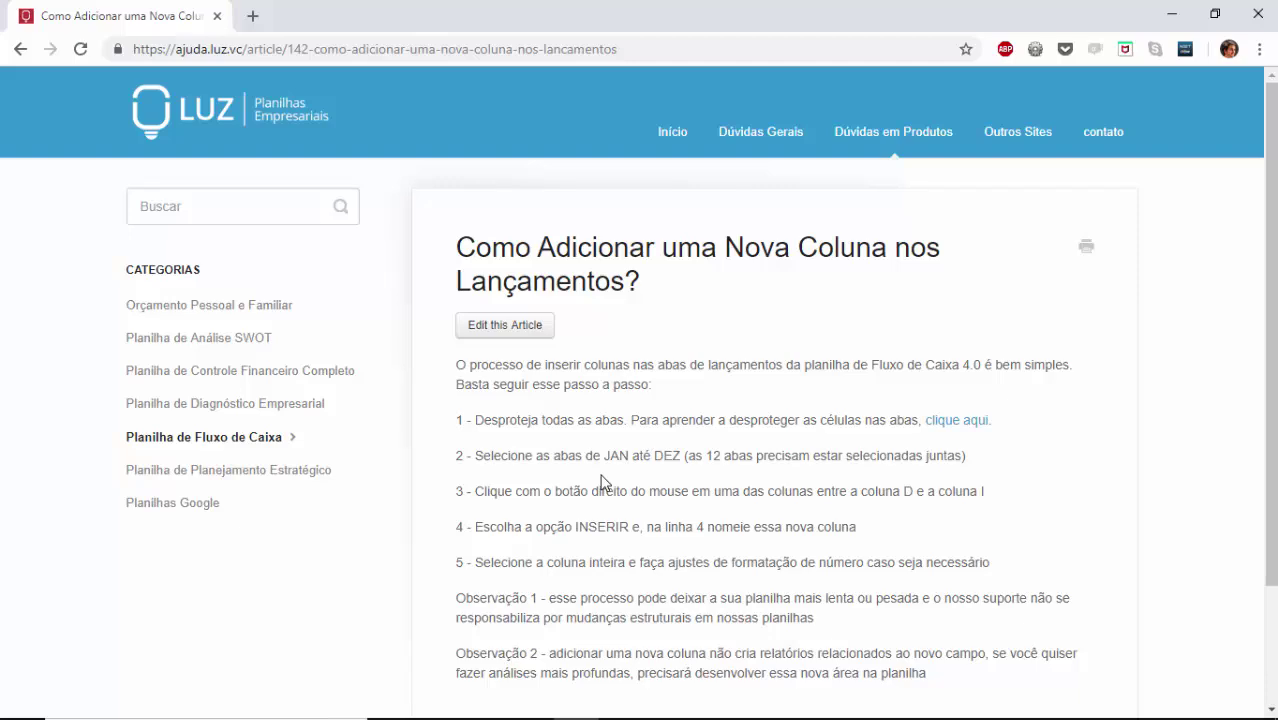
pyautogui.hotkey('alt', 'Tab')
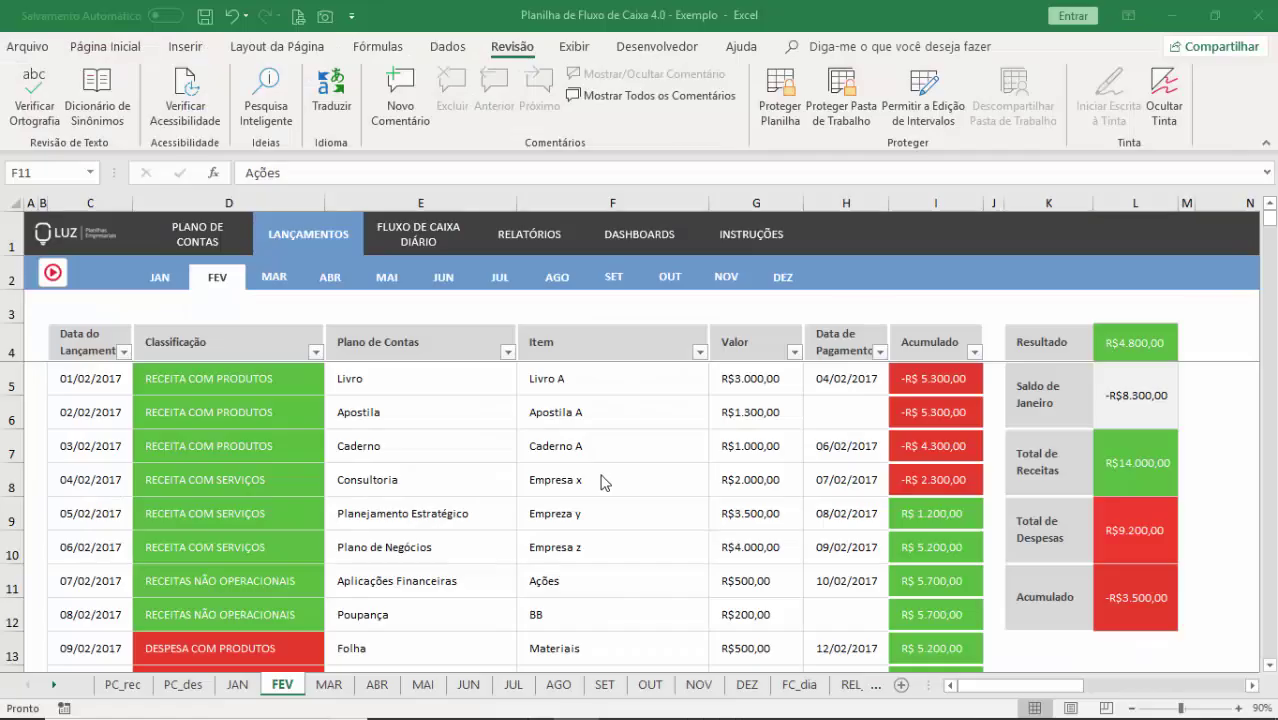
pyautogui.click(252, 690)
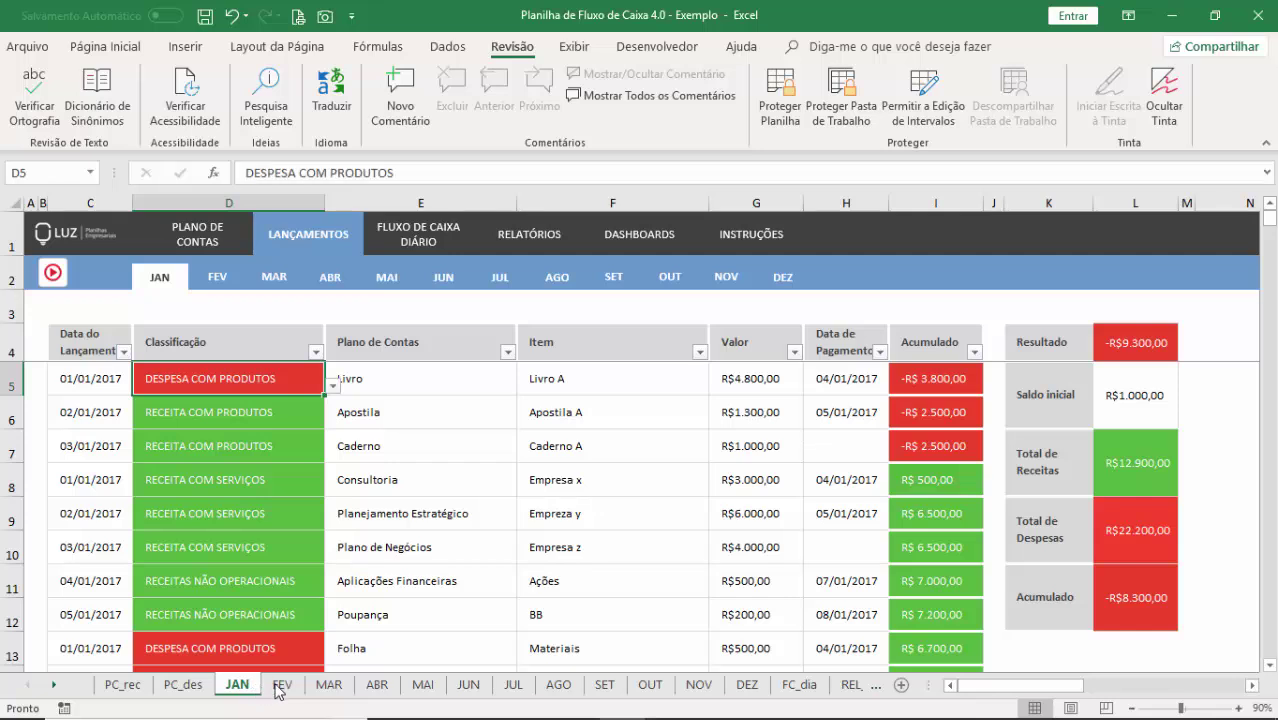
pyautogui.click(281, 688)
pyautogui.click(318, 688)
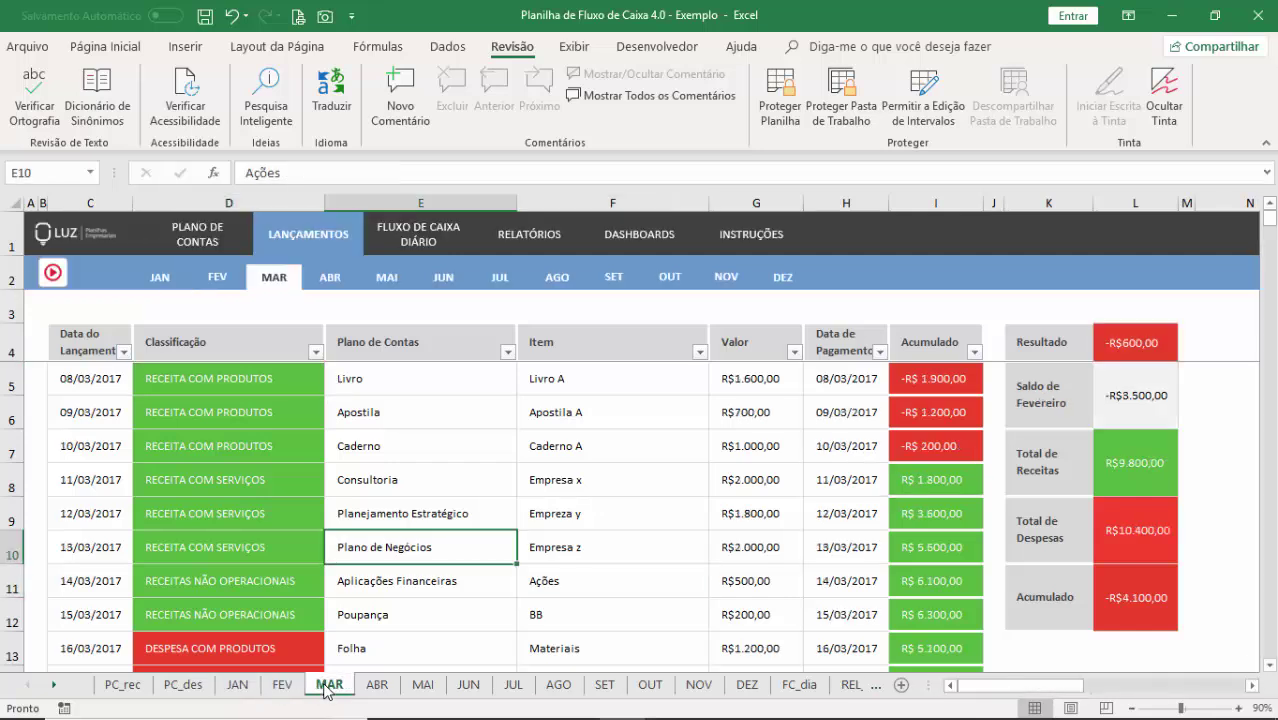
pyautogui.click(376, 687)
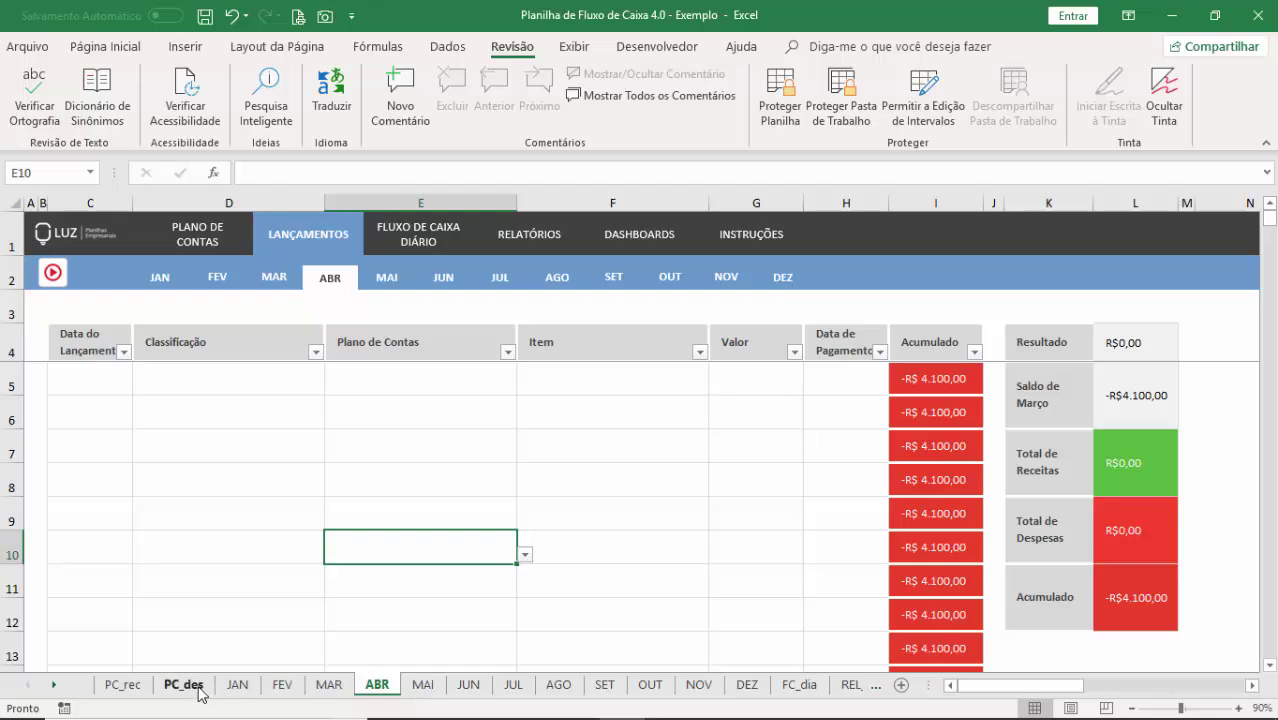
pyautogui.click(228, 690)
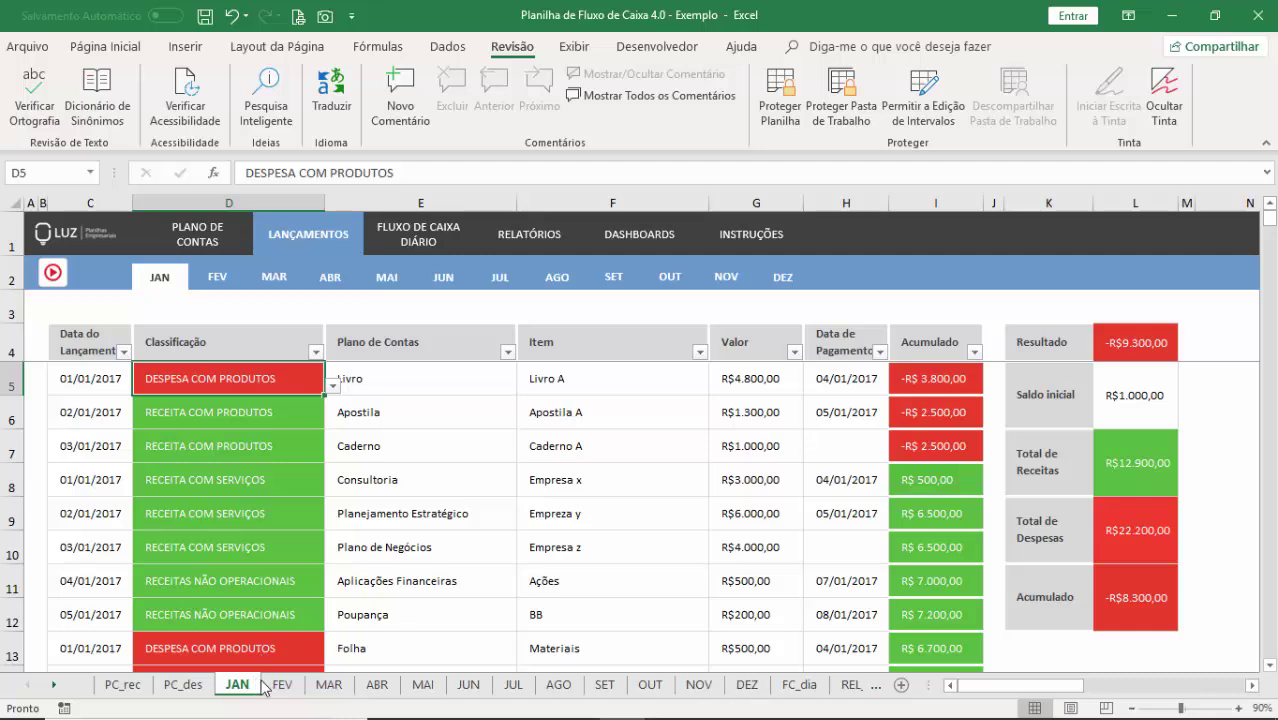
pyautogui.keyDown('shift'); pyautogui.click(752, 694); pyautogui.keyUp('shift')
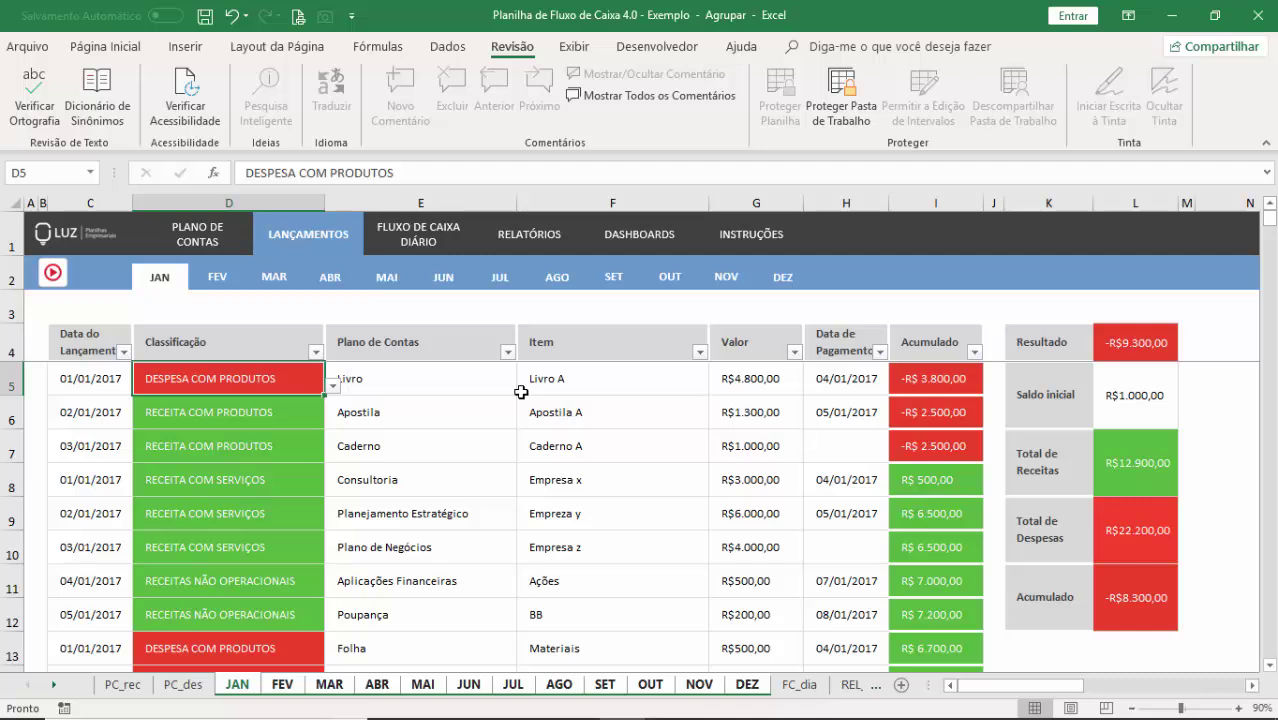
# Step: Recheck the article in the browser and insert a blank column before the Item column in the grouped Excel sheets
pyautogui.hotkey('alt', 'Tab')
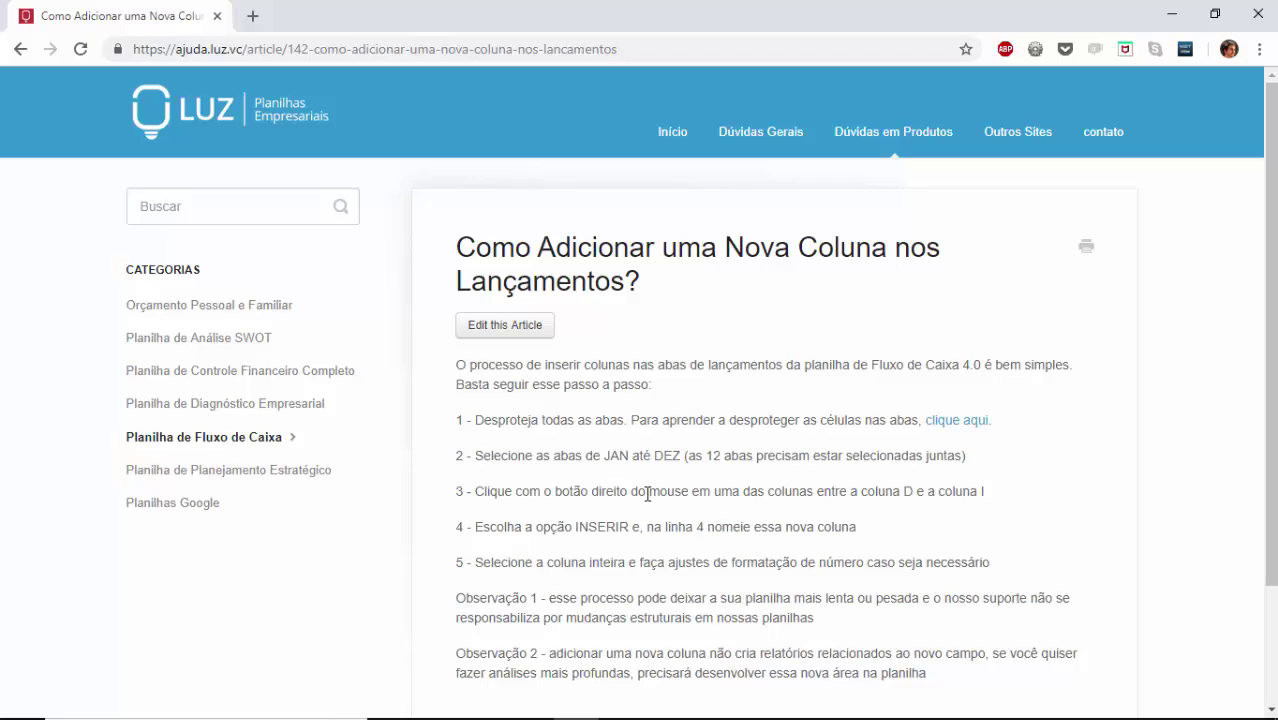
pyautogui.hotkey('alt', 'Tab')
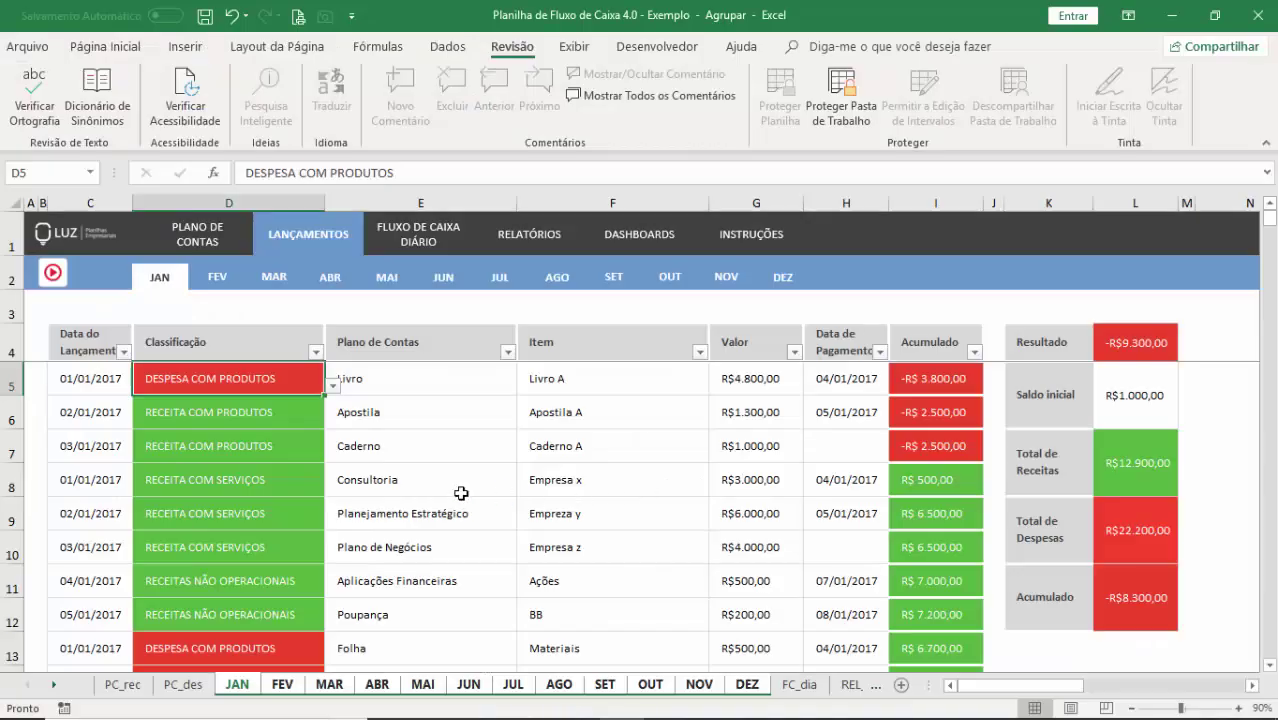
pyautogui.click(264, 198)
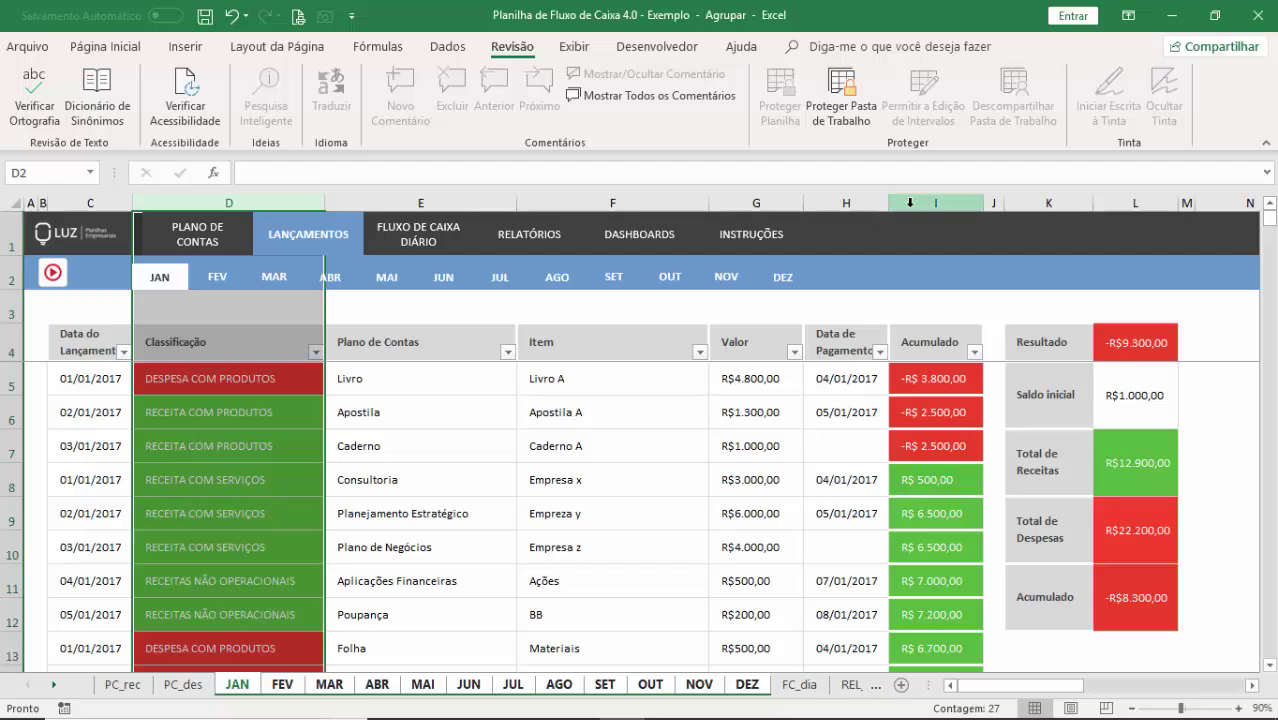
pyautogui.click(993, 203)
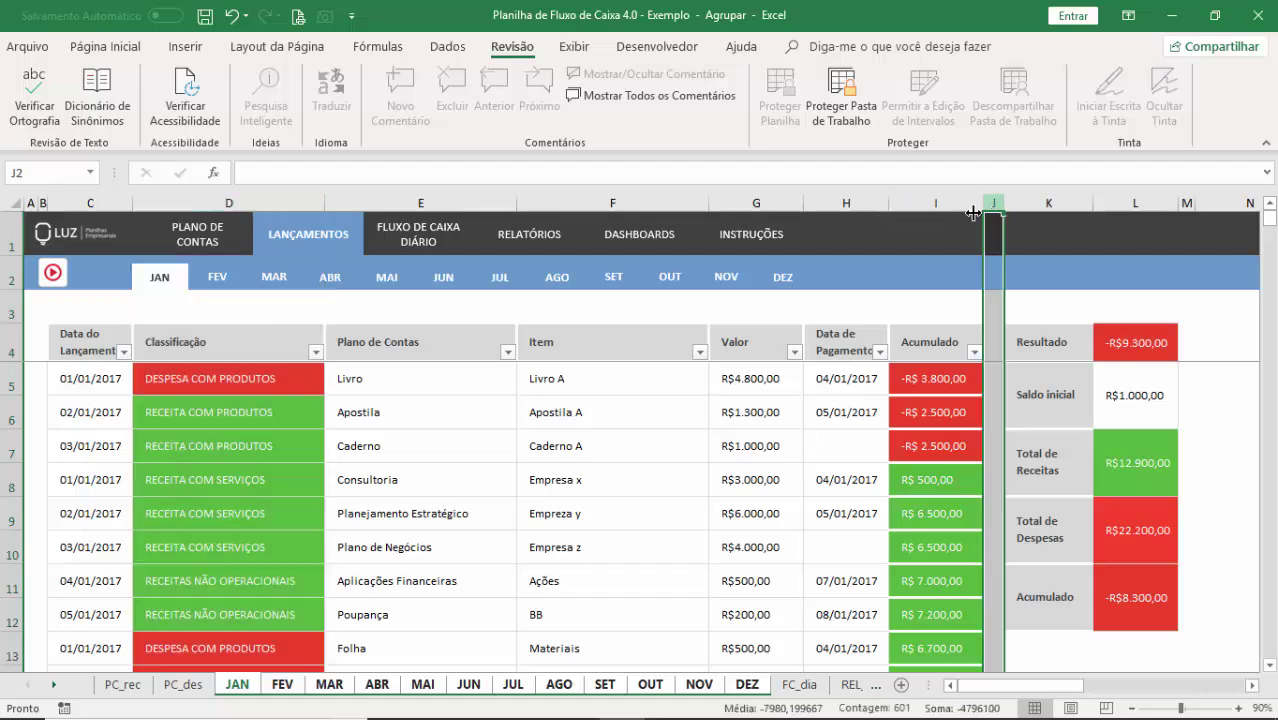
pyautogui.click(90, 203)
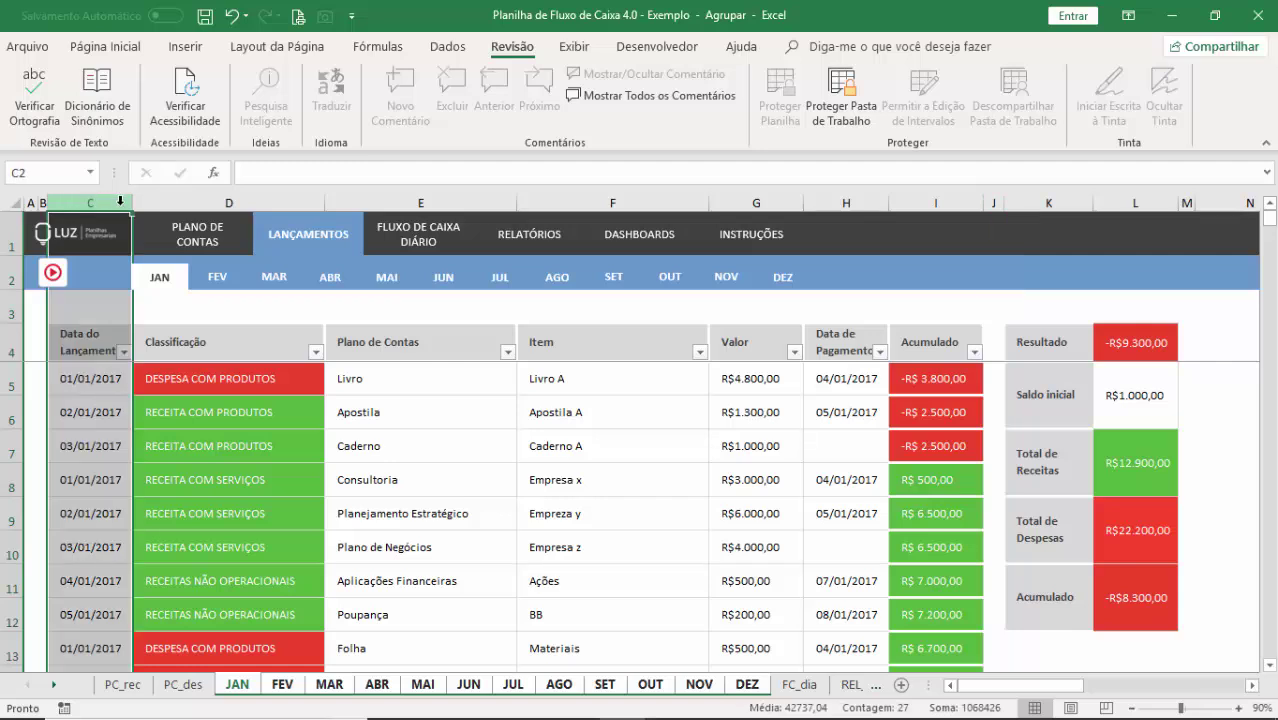
pyautogui.click(993, 203)
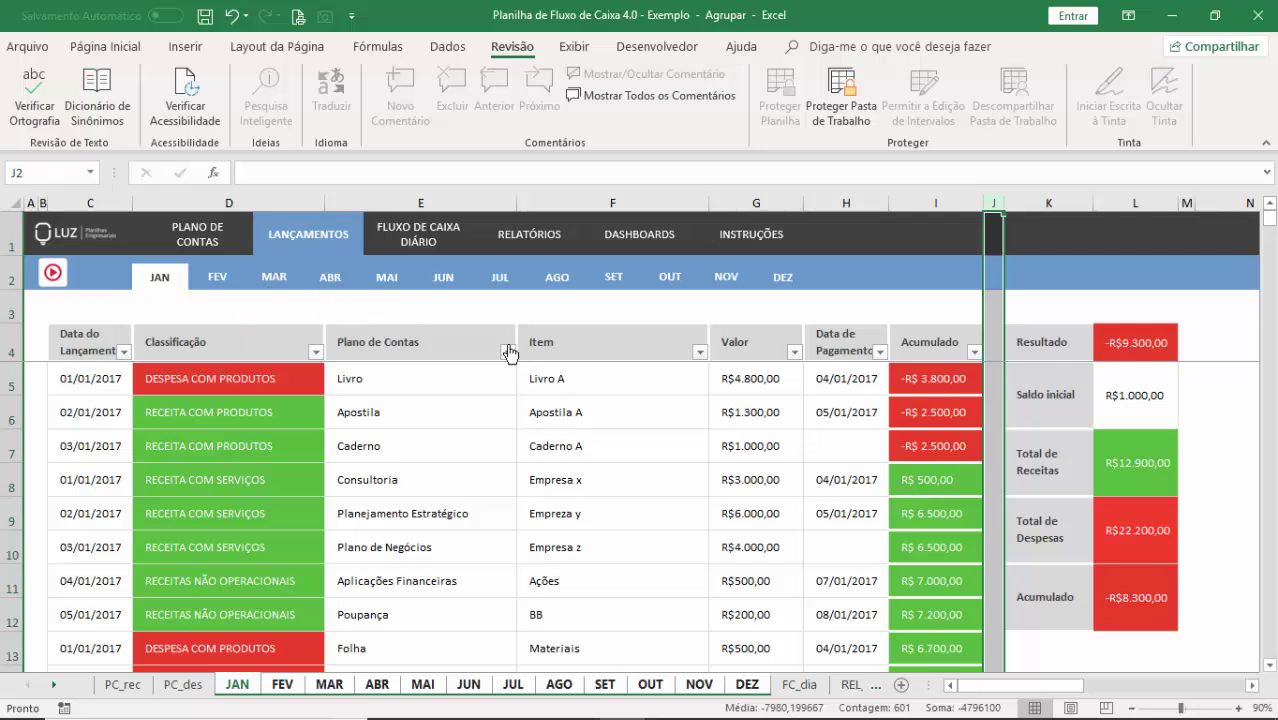
pyautogui.click(574, 192)
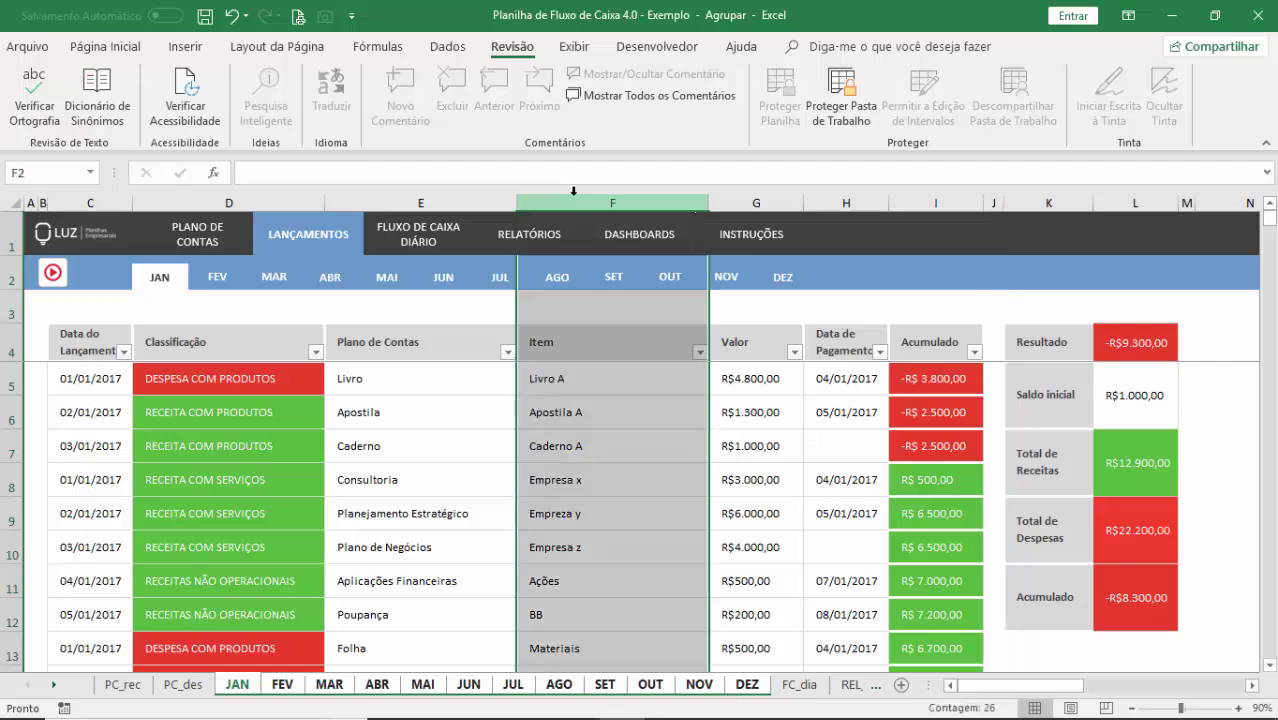
pyautogui.rightClick(574, 192)
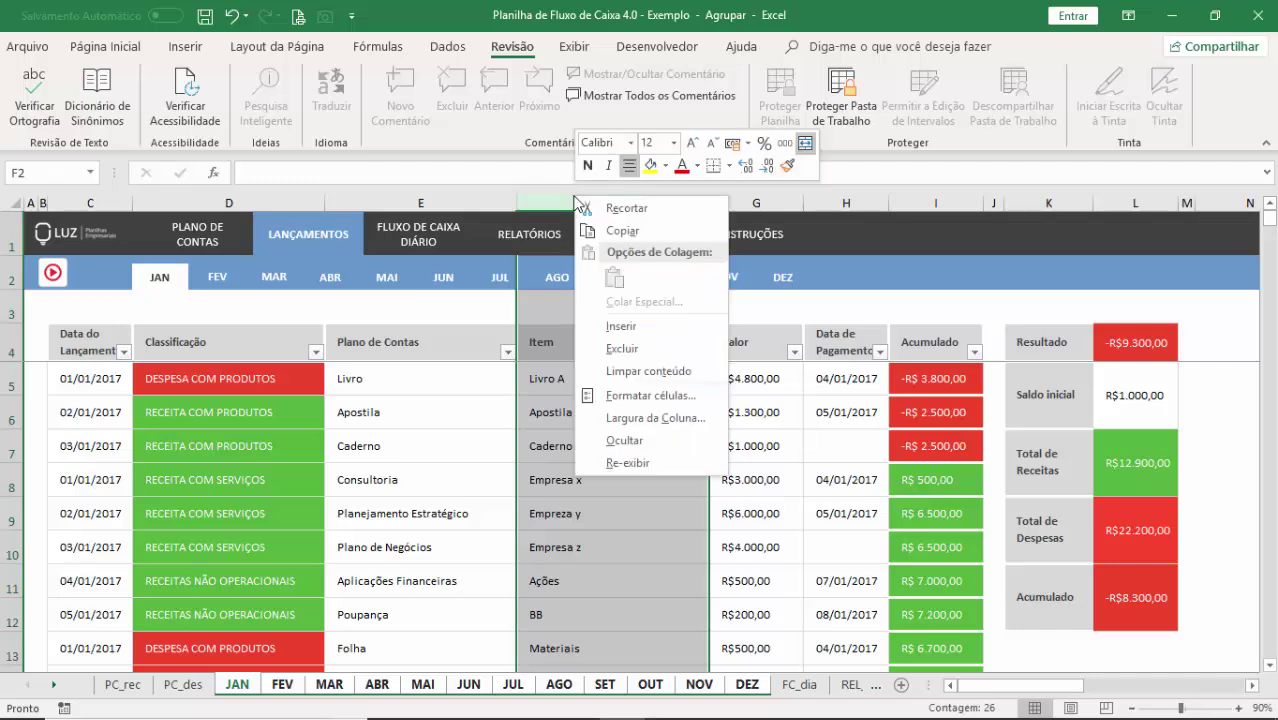
pyautogui.click(612, 328)
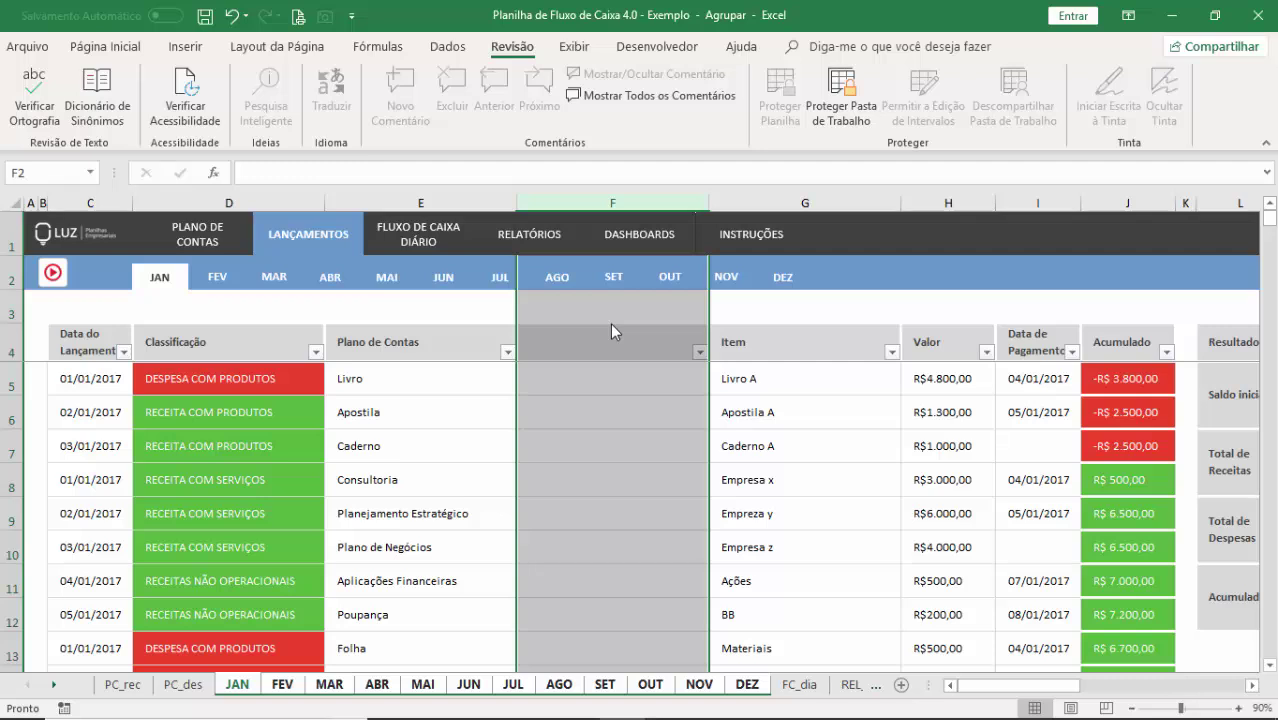
# Step: Consult the article in the browser again and name the new column "Centro de Custo" in header cell F4 in Excel
pyautogui.hotkey('alt', 'Tab')
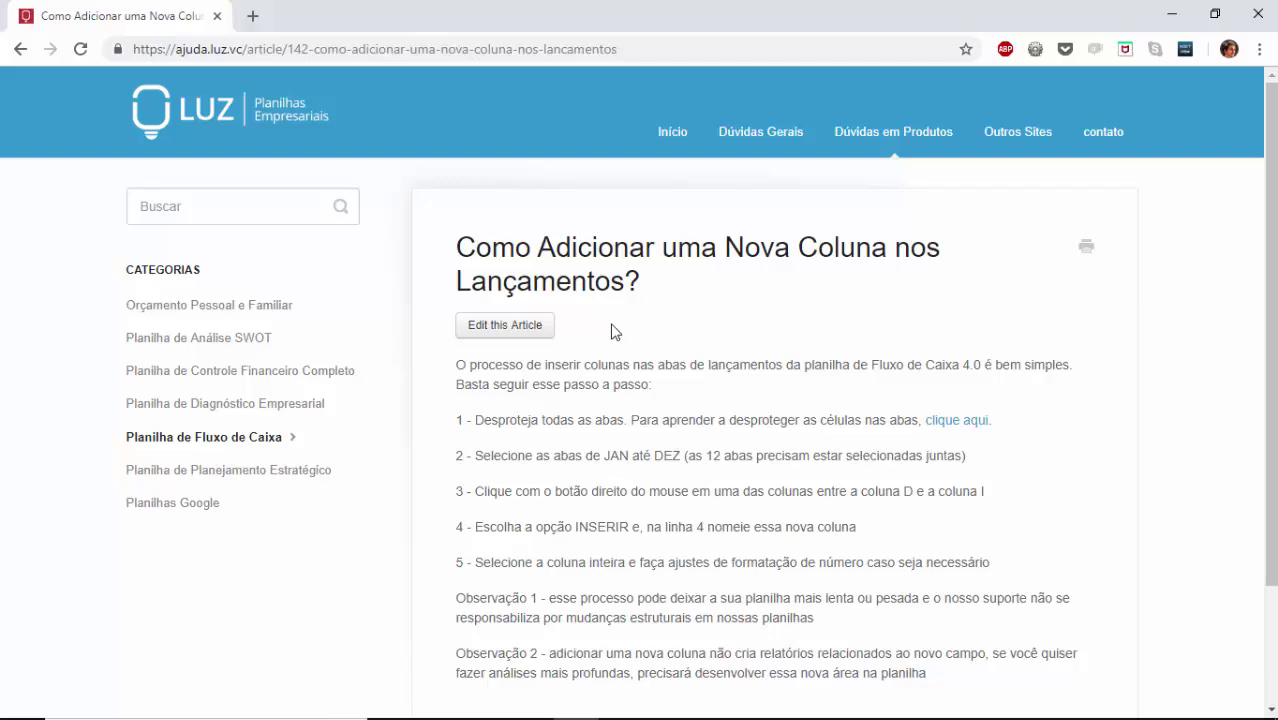
pyautogui.hotkey('alt', 'Tab')
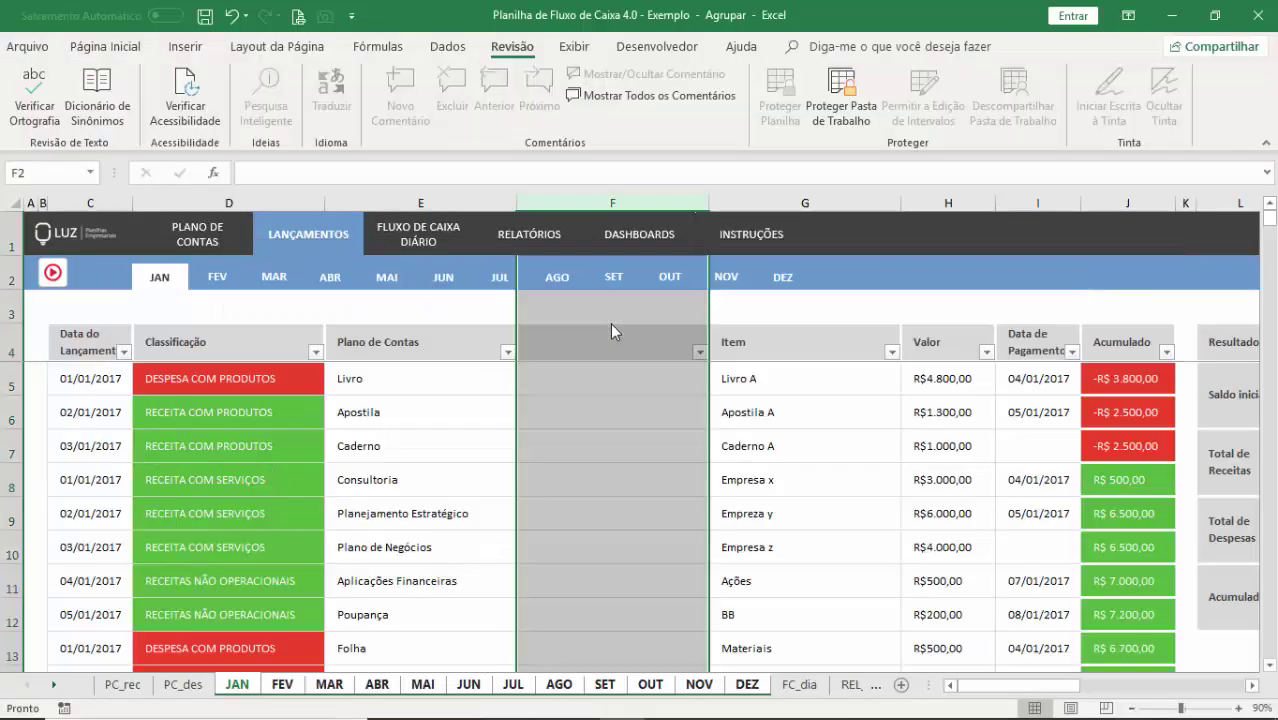
pyautogui.click(577, 352)
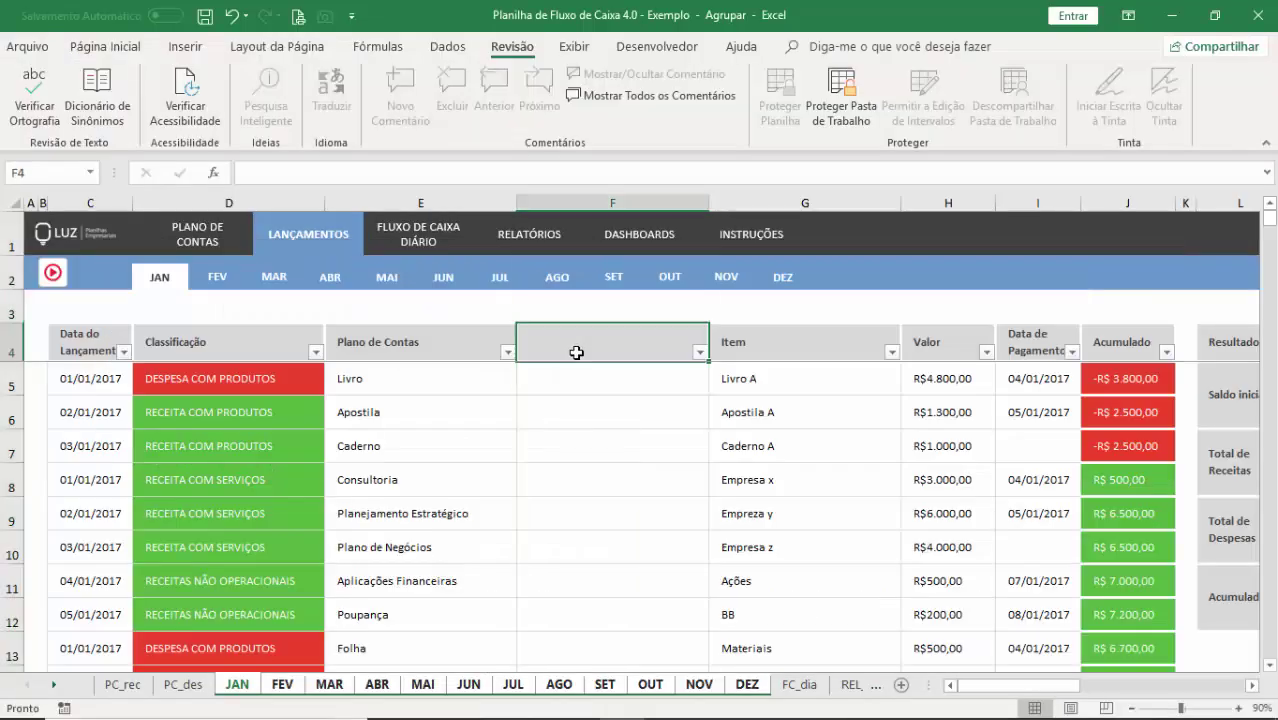
pyautogui.write('Centro')
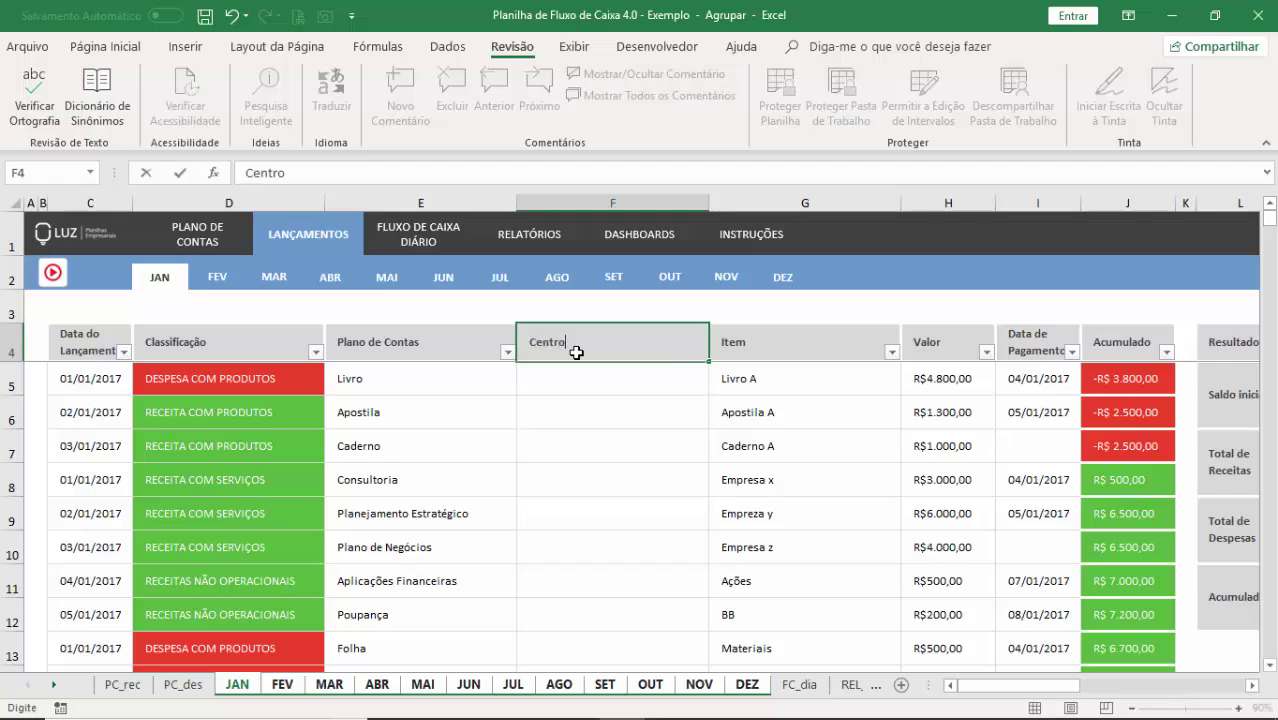
pyautogui.write(' de Custo')
pyautogui.press('Return')
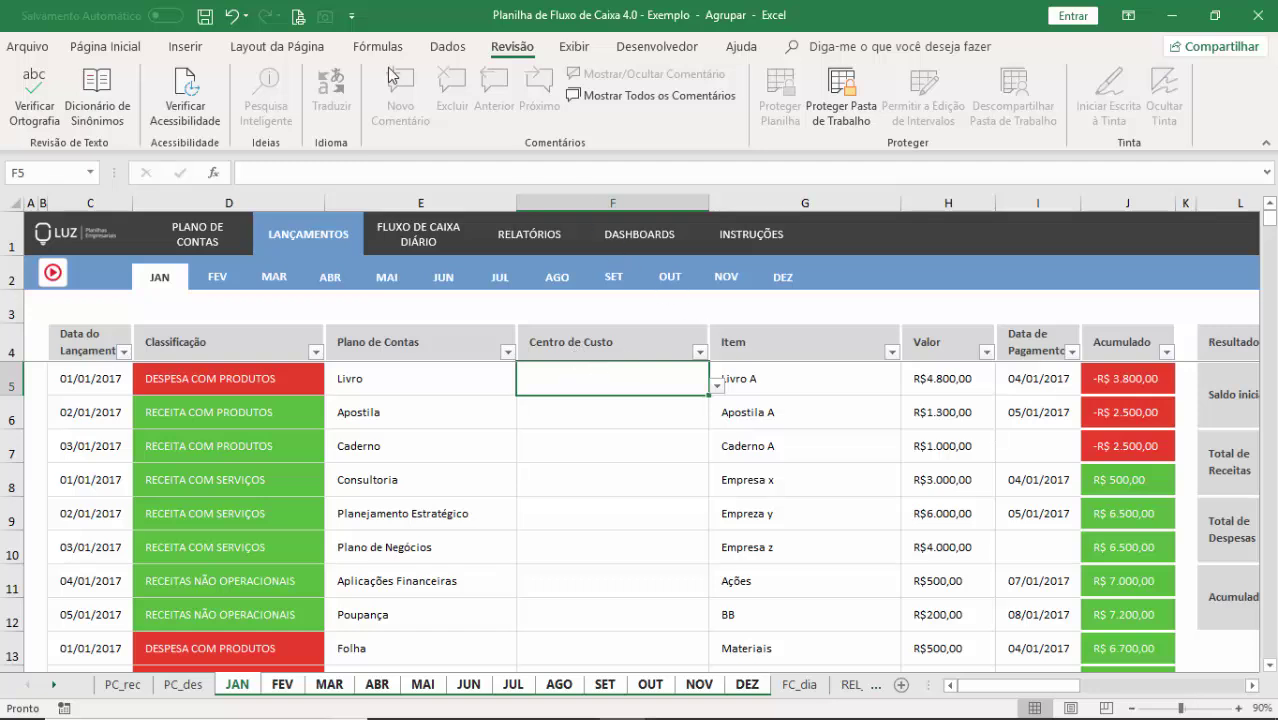
# Step: Ungroup the sheets and set cell F5's list validation source on JAN to "Centro de Custo1;Centro de Custo 2"
pyautogui.click(447, 52)
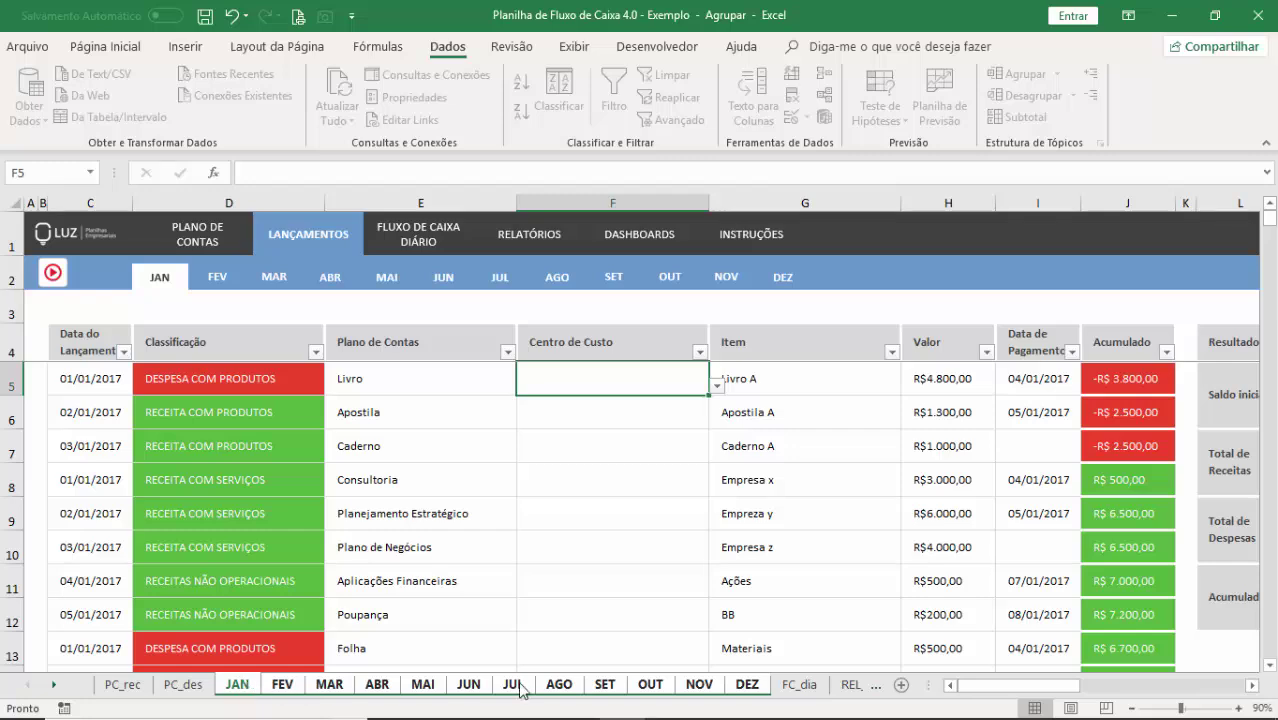
pyautogui.click(188, 685)
pyautogui.click(236, 686)
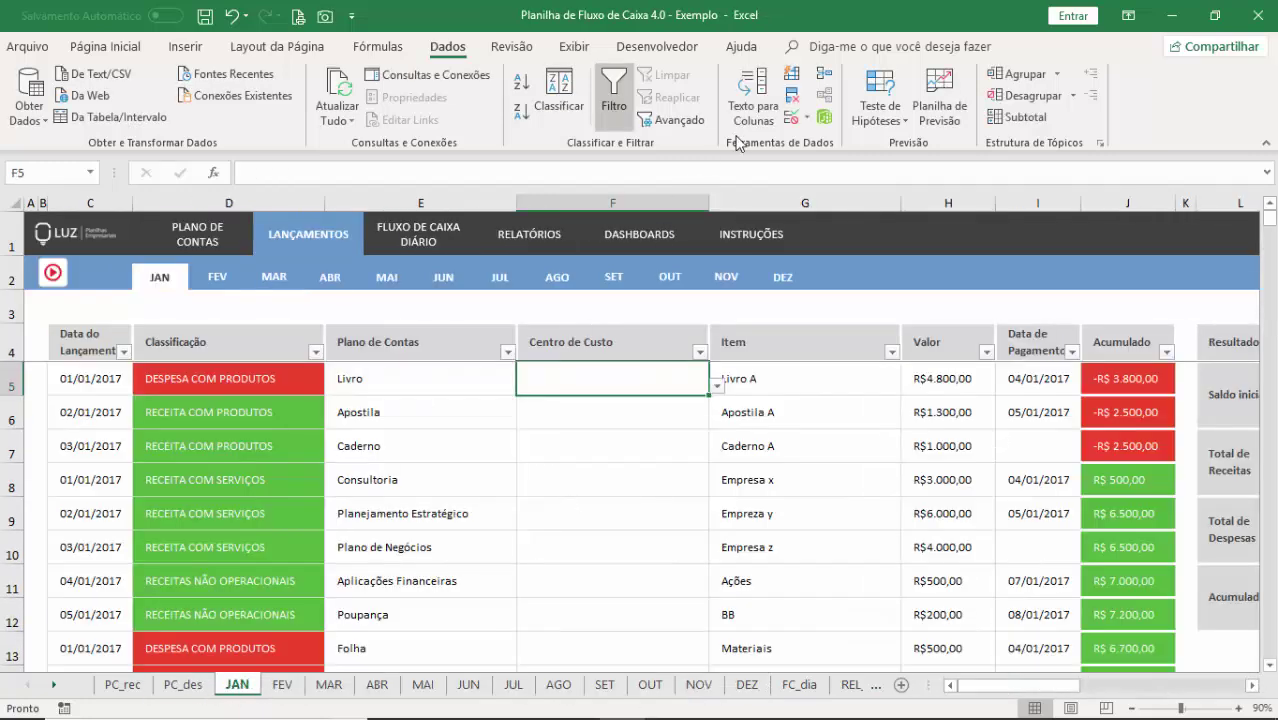
pyautogui.click(793, 118)
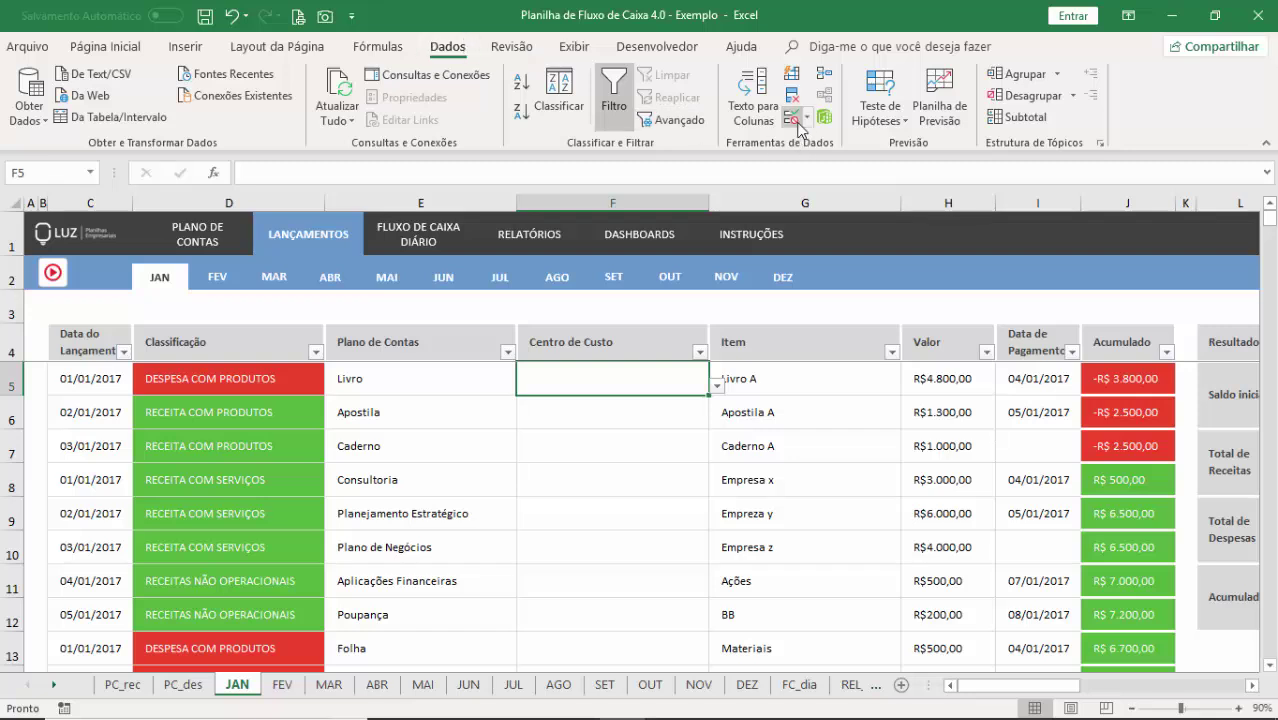
pyautogui.moveTo(348, 222); pyautogui.dragTo(158, 225)
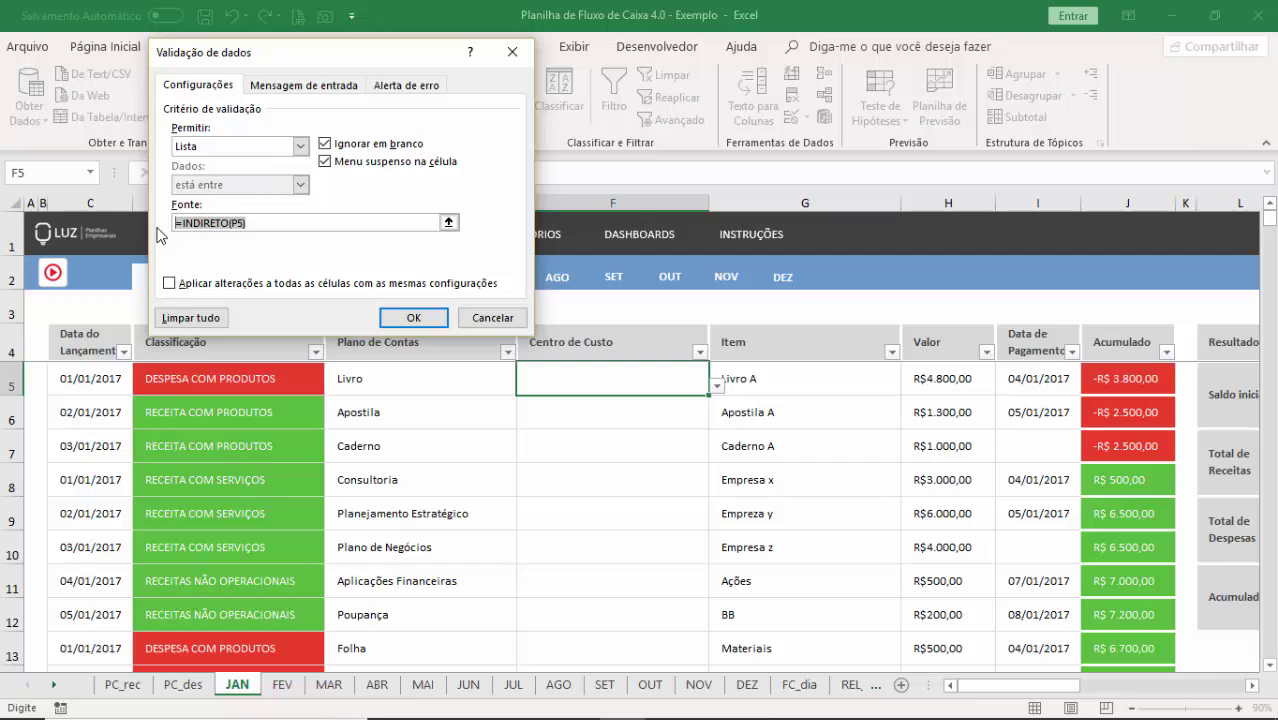
pyautogui.write('Centro de Custo1;Centro de Cu')
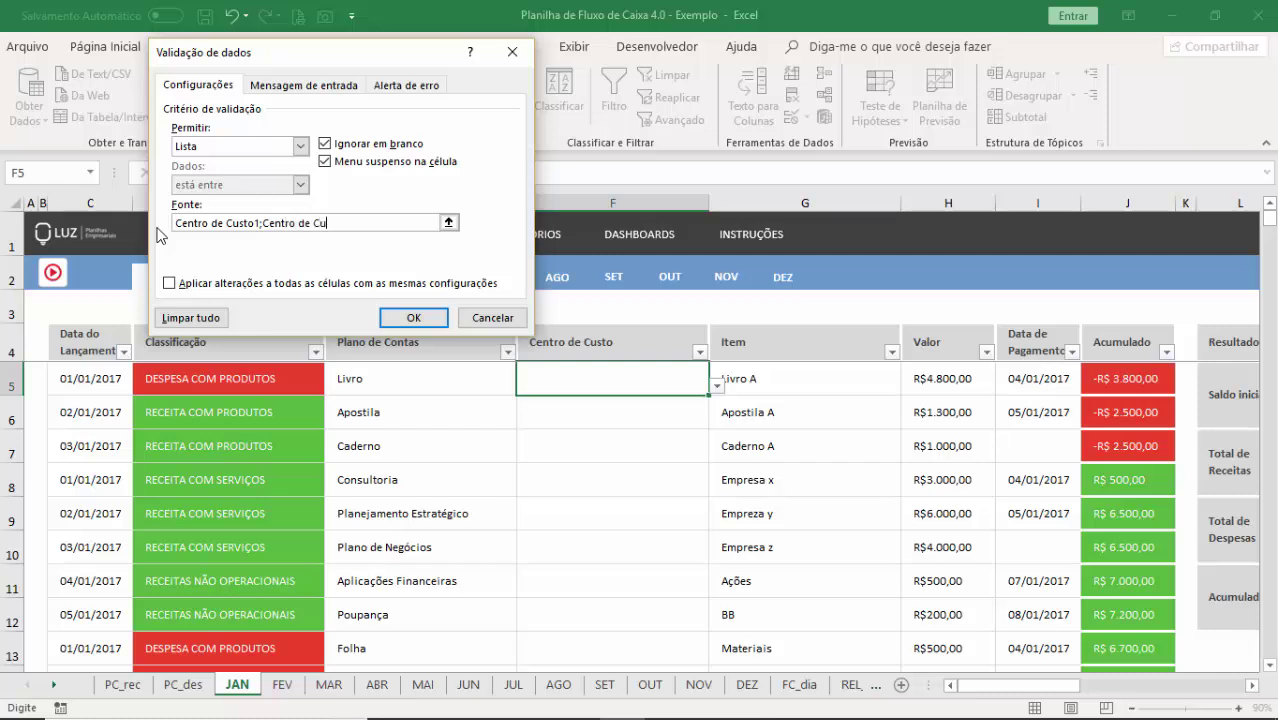
pyautogui.write('sto 2')
# Step: Choose Centro de Custo 2 from the list in cell F5 and autofill it down the Centro de Custo column
pyautogui.click(717, 385)
pyautogui.click(683, 413)
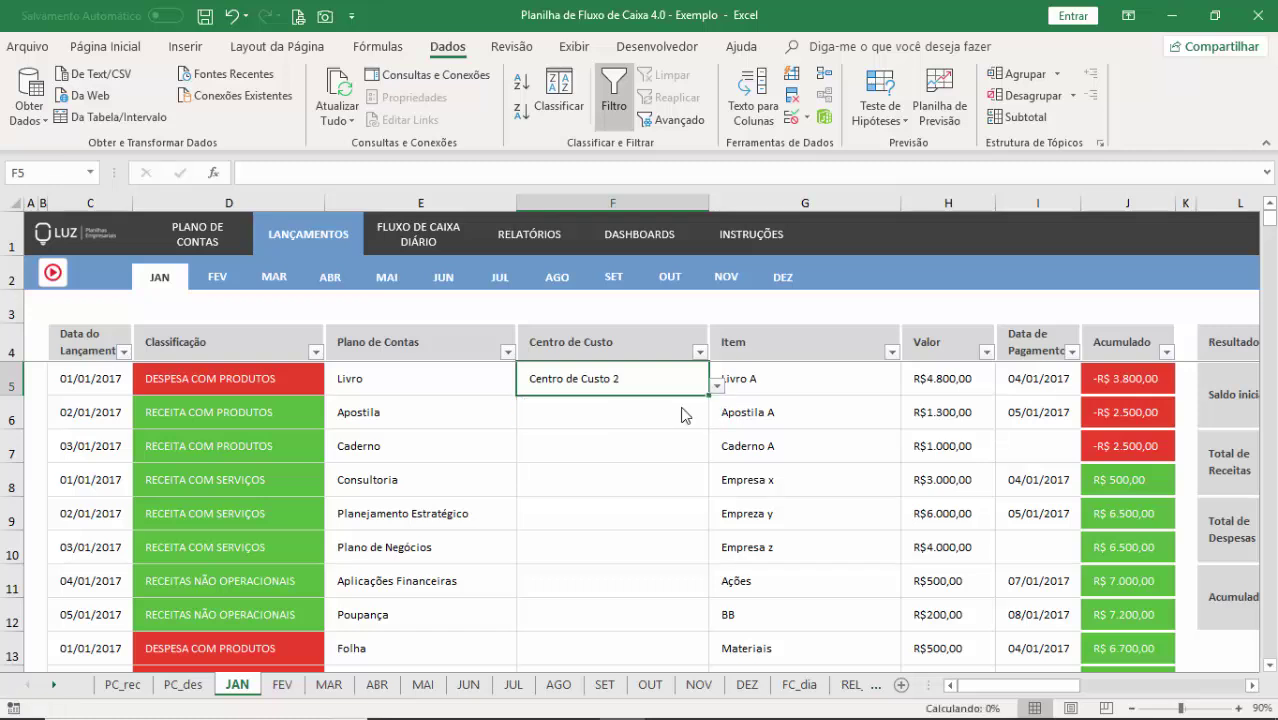
pyautogui.moveTo(708, 397); pyautogui.dragTo(650, 612)
pyautogui.scroll(20, 641, 577)
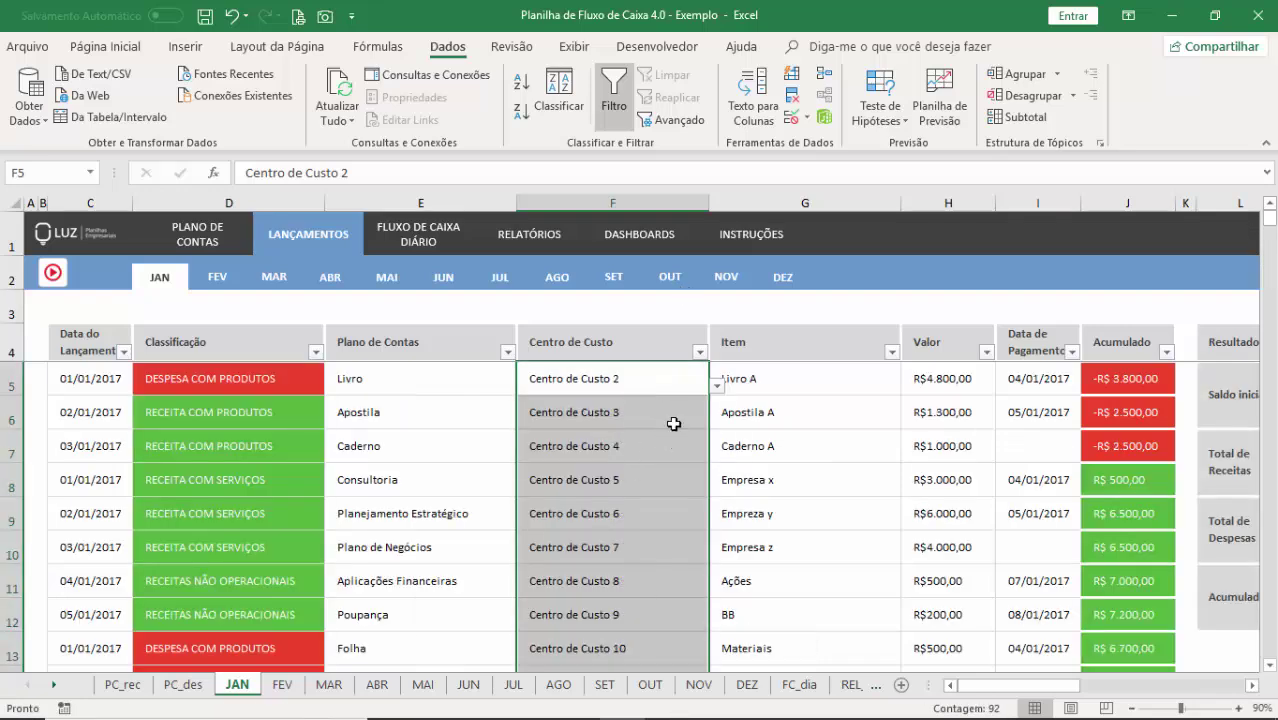
# Step: Choose Centro de Custo1 from the validation list in cell F6 of the JAN sheet
pyautogui.click(672, 416)
pyautogui.click(716, 418)
pyautogui.click(680, 437)
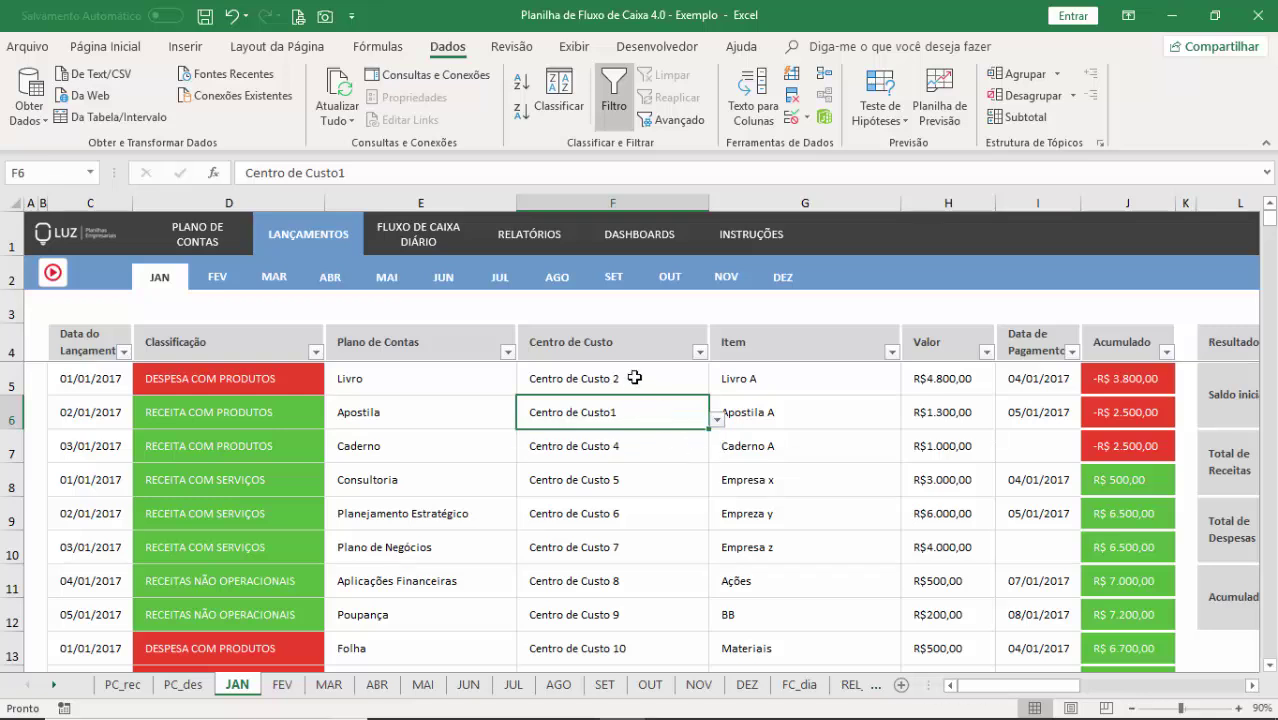
# Step: Copy cells F5:F11 from JAN to the FEV sheet starting at F5 and check the validation list there
pyautogui.moveTo(634, 377); pyautogui.dragTo(641, 578)
pyautogui.hotkey('ctrl', 'c')
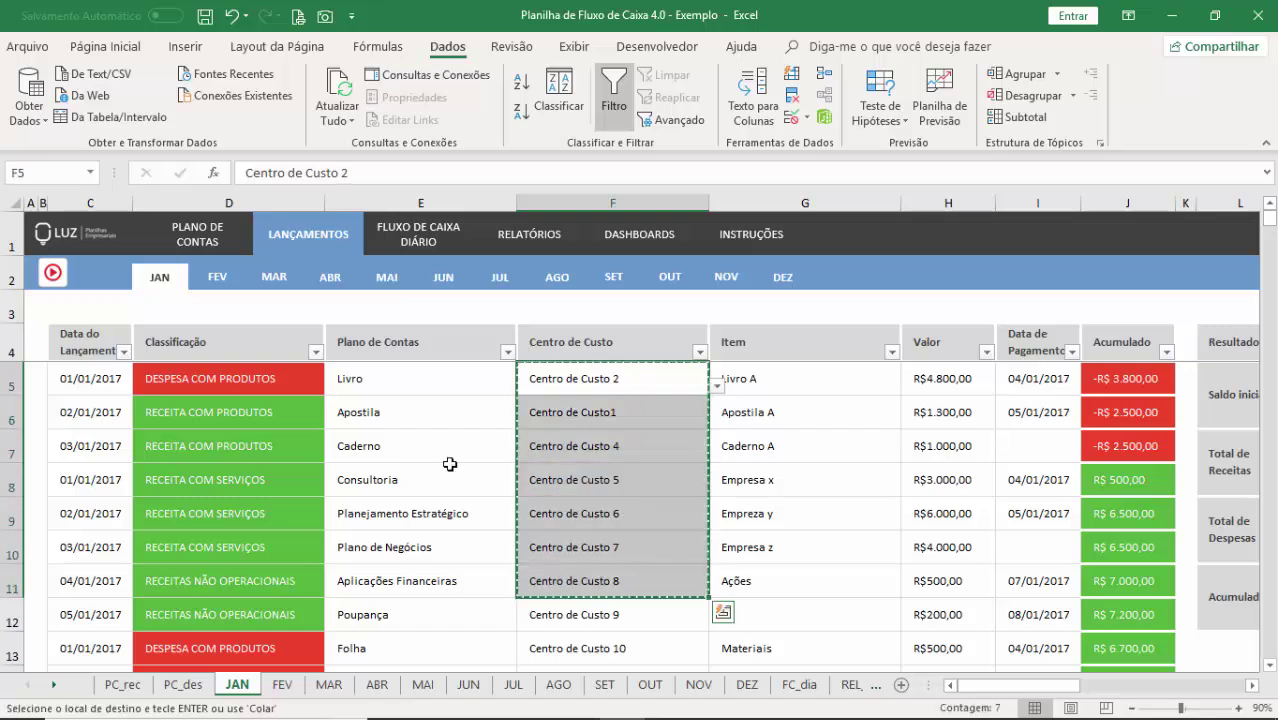
pyautogui.click(217, 277)
pyautogui.click(605, 390)
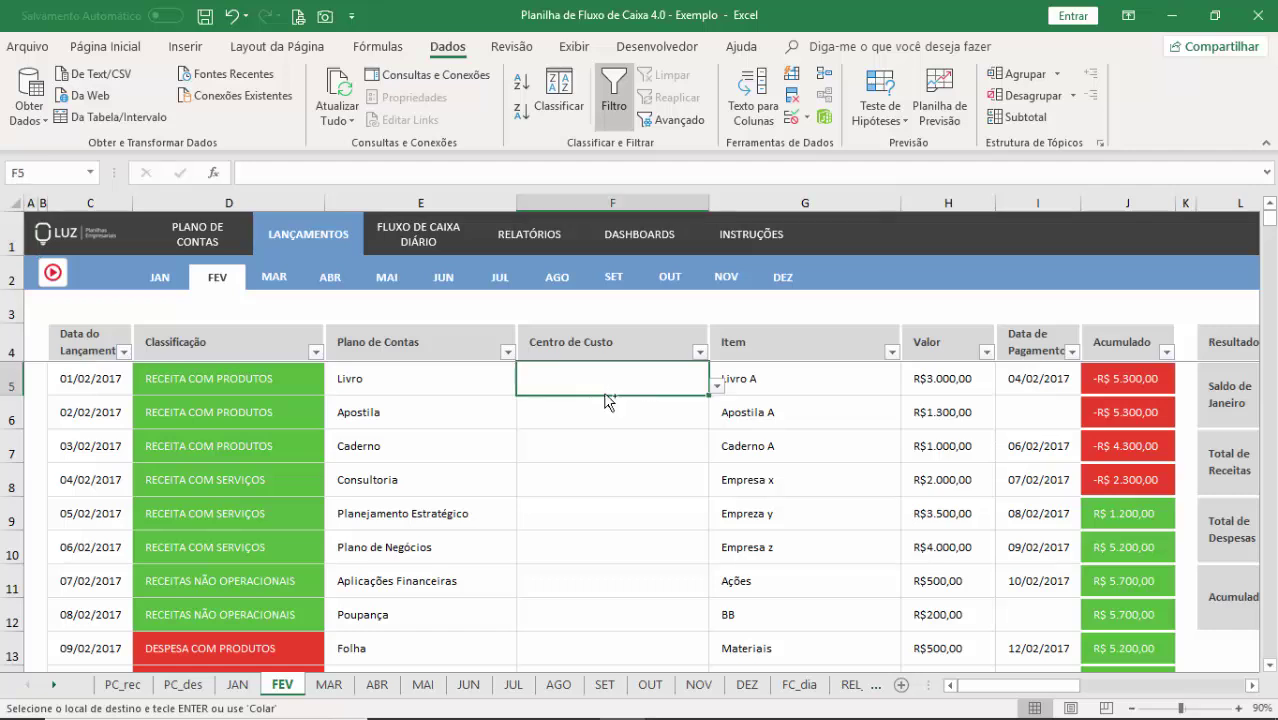
pyautogui.hotkey('ctrl', 'v')
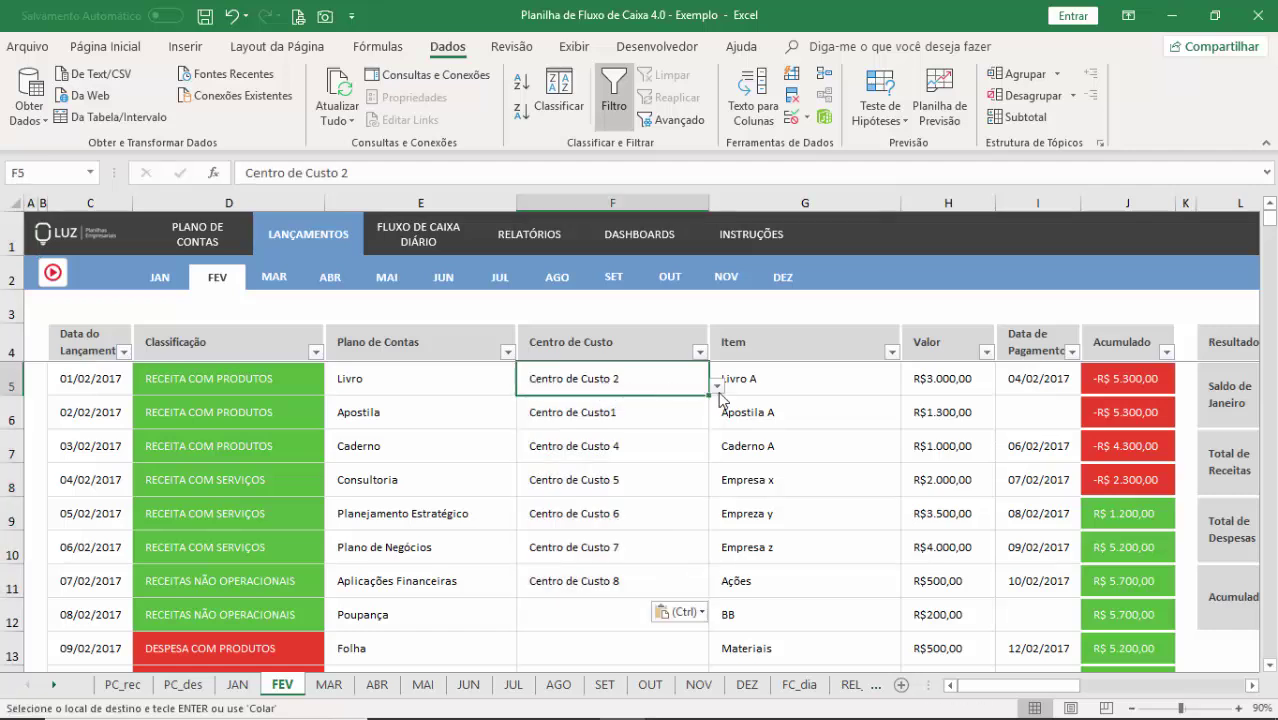
pyautogui.click(717, 386)
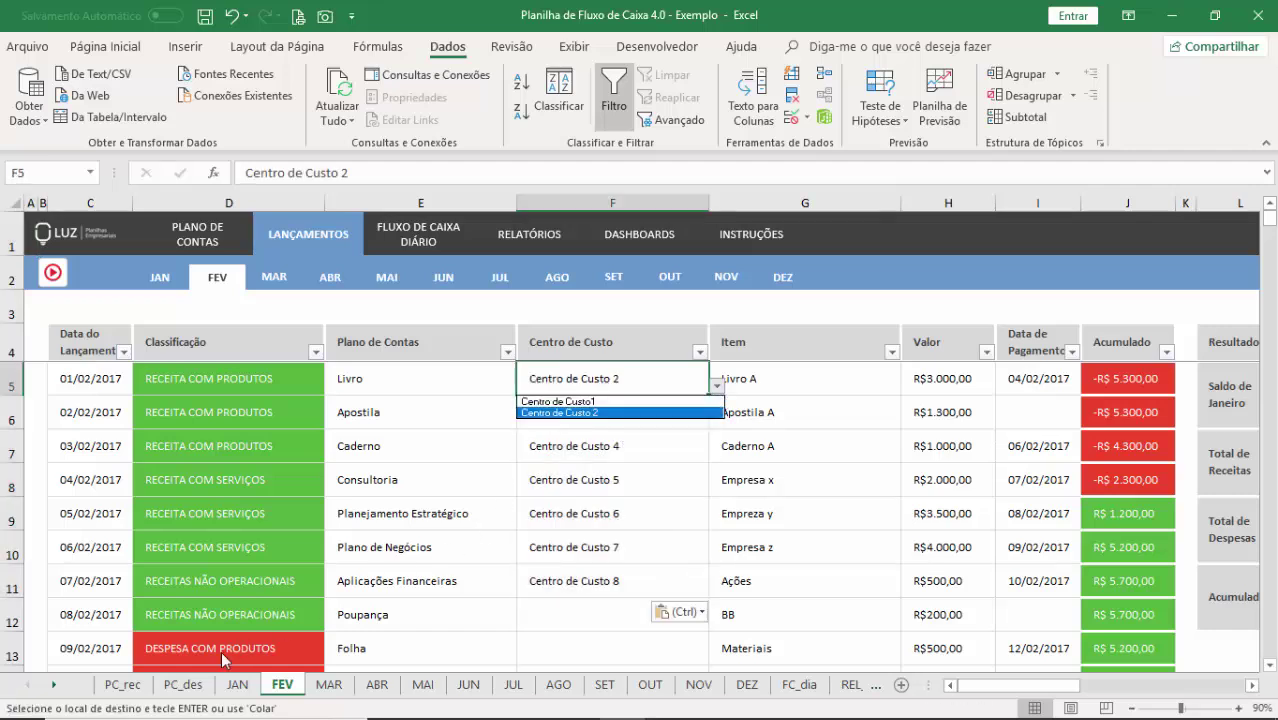
# Step: Return to JAN, review the help article's final step and observations in the browser, and view the Fluxo de Caixa report in Excel
pyautogui.click(233, 686)
pyautogui.click(233, 686)
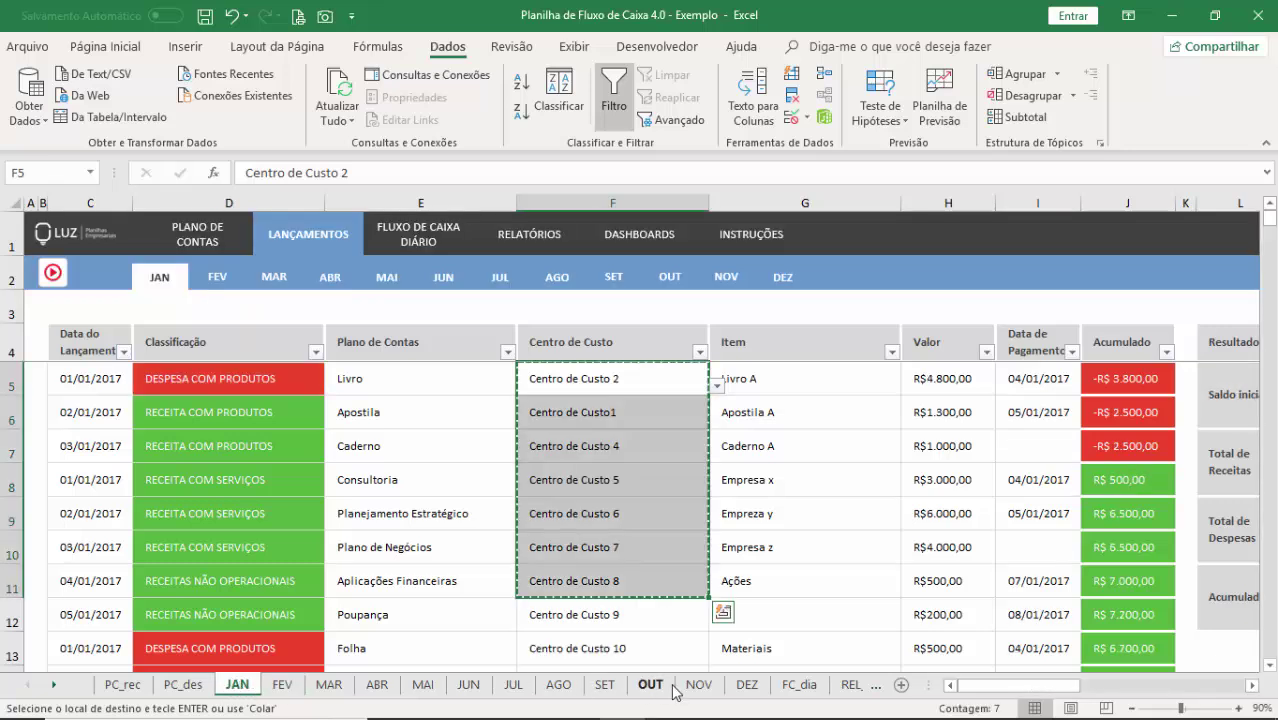
pyautogui.click(587, 413)
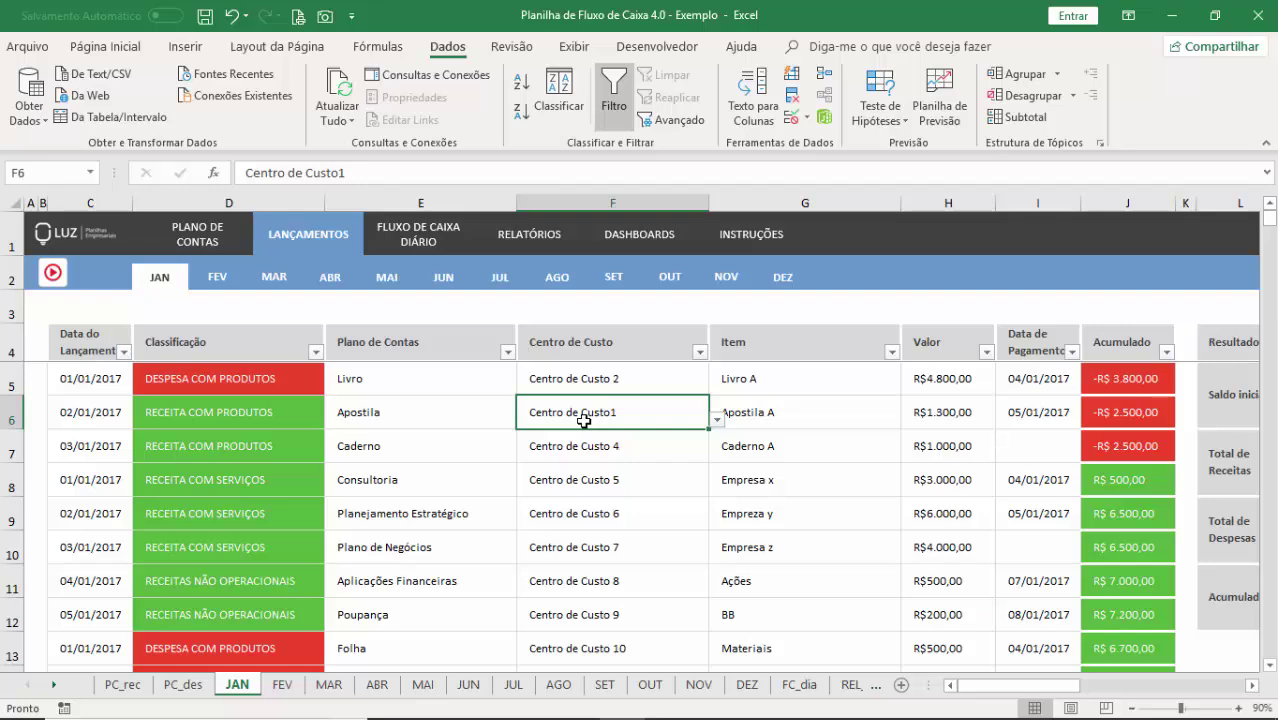
pyautogui.hotkey('alt', 'Tab')
pyautogui.scroll(-3, 584, 421)
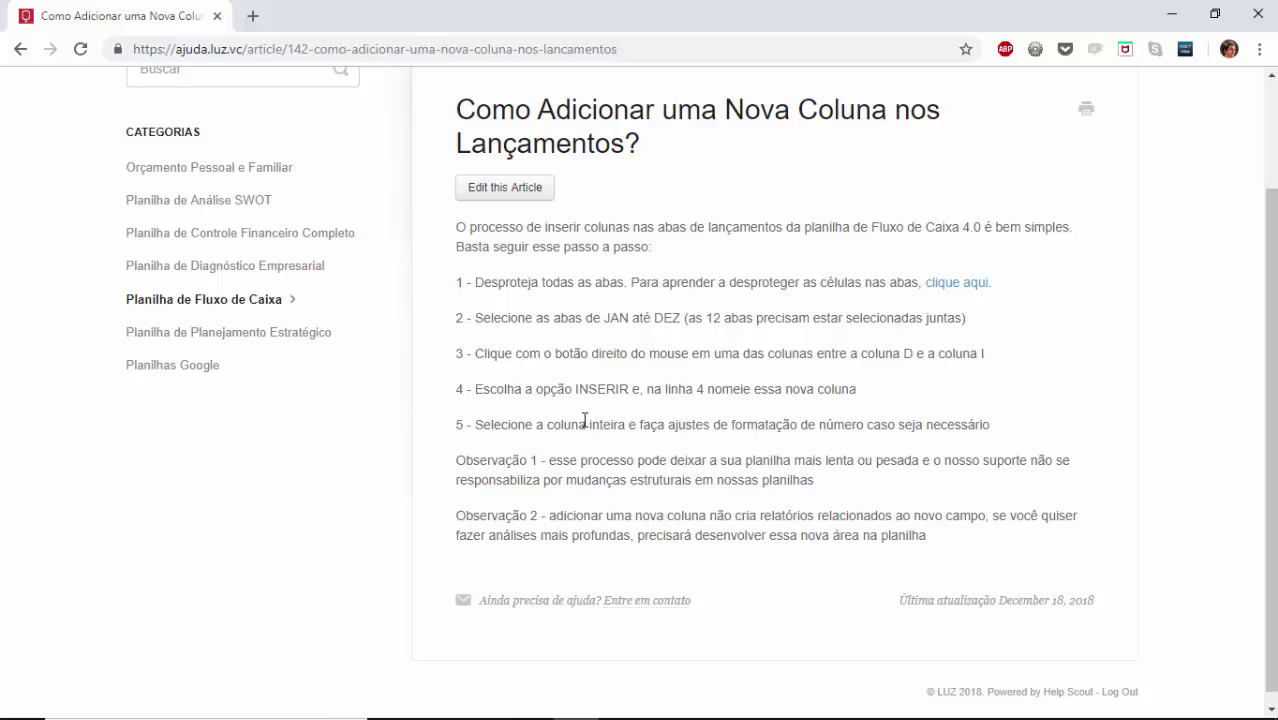
pyautogui.hotkey('alt', 'Tab')
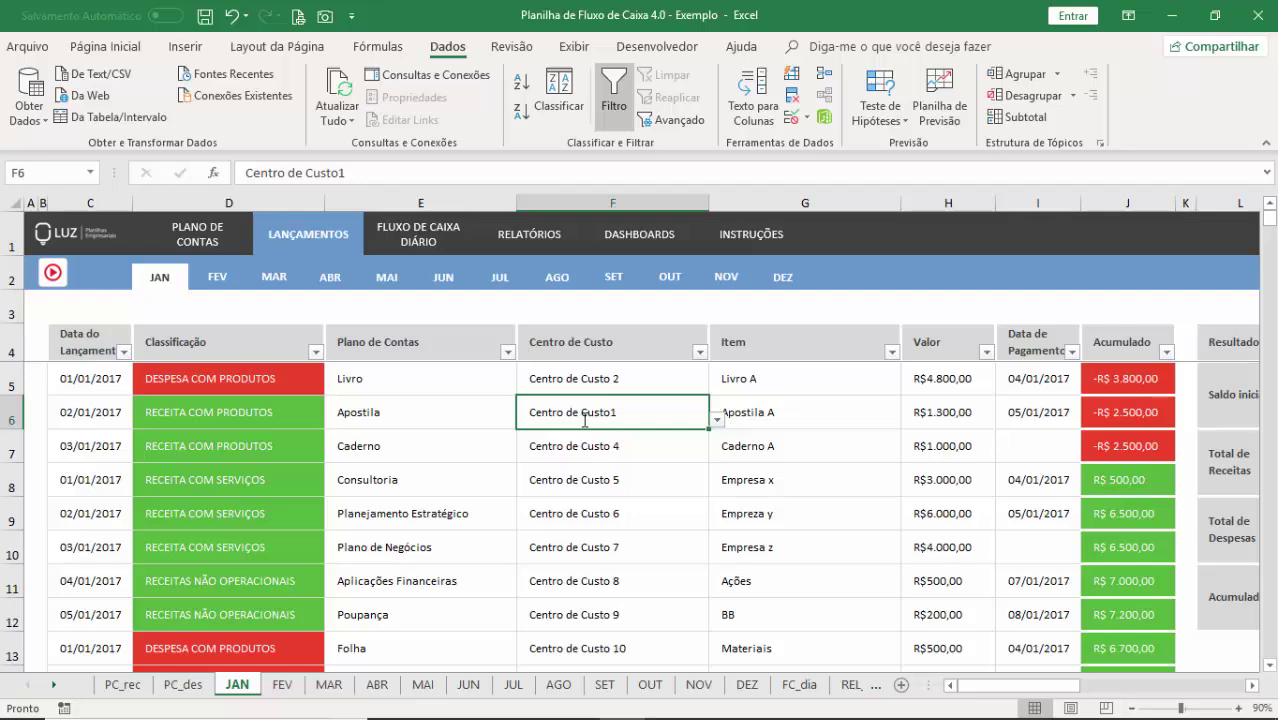
pyautogui.click(522, 234)
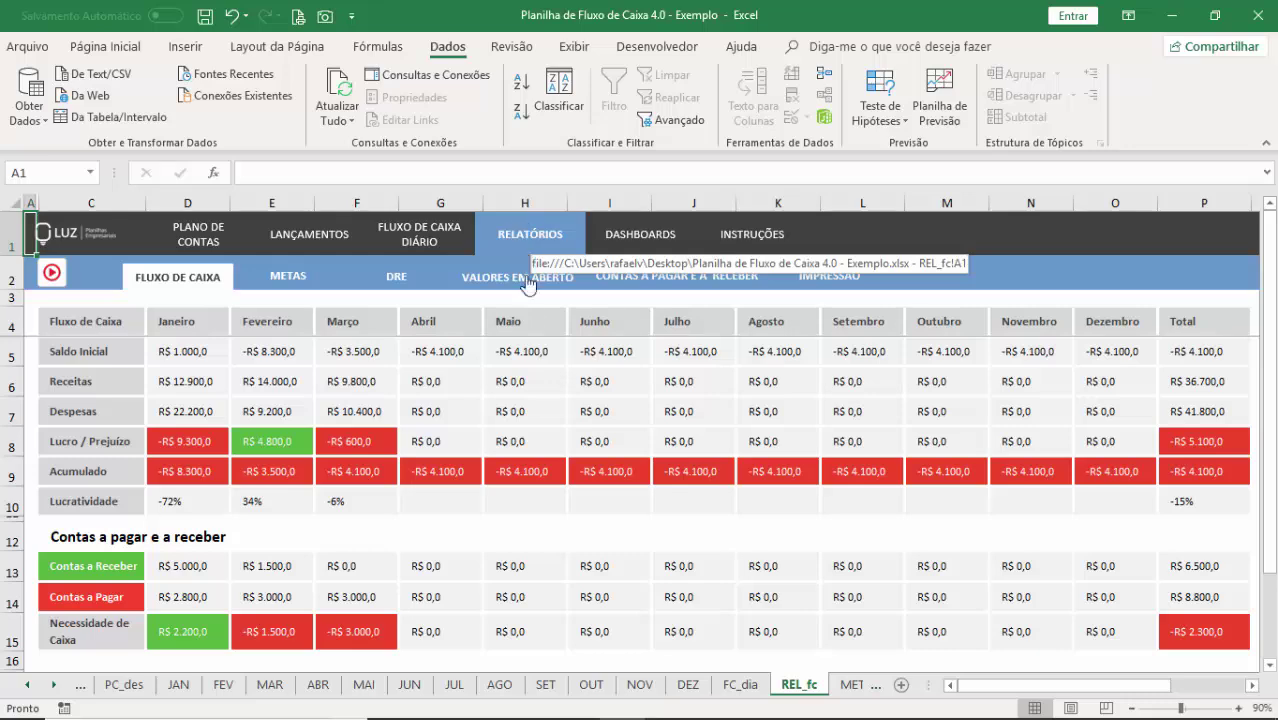
pyautogui.hotkey('alt', 'Tab')
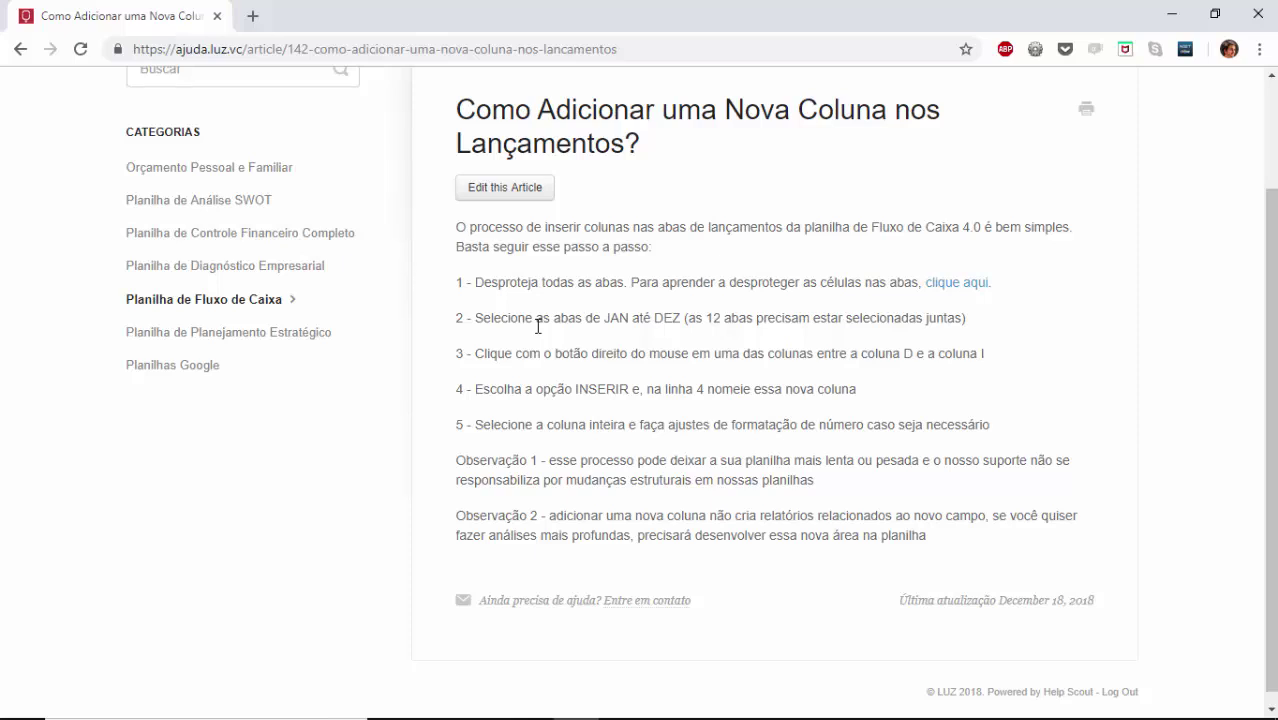
pyautogui.hotkey('alt', 'Tab')
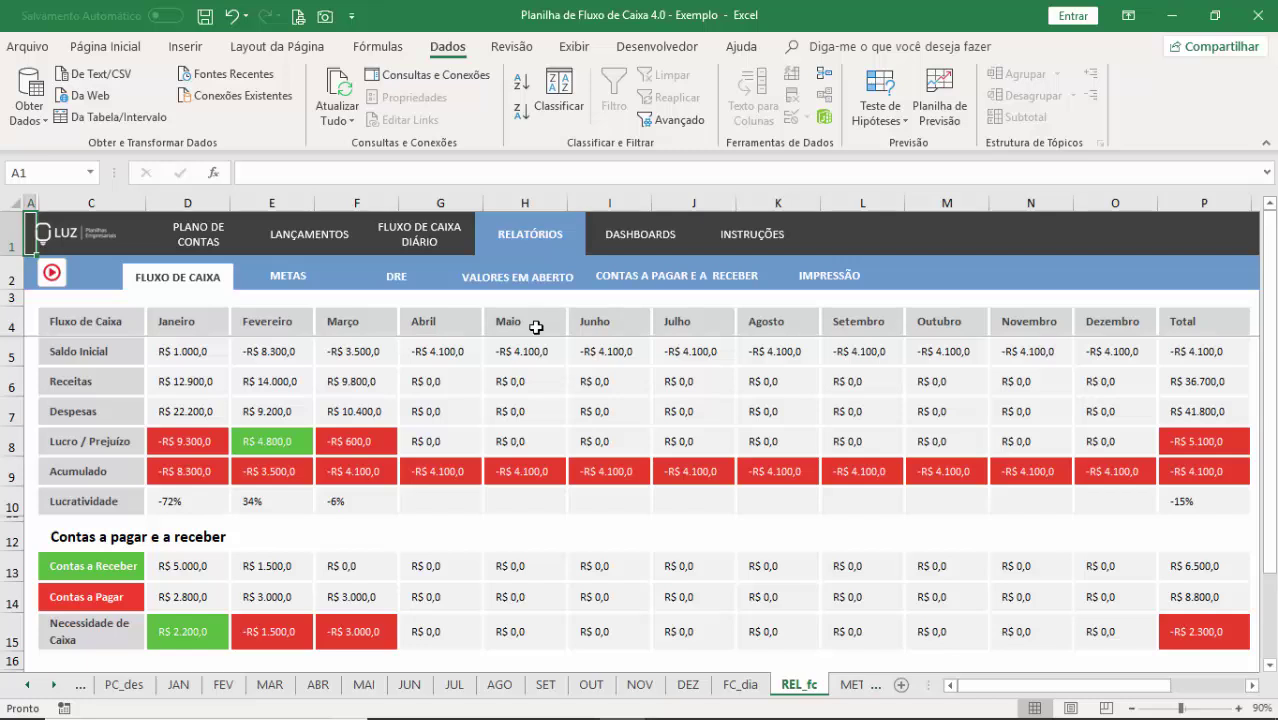
# Step: Return to the JAN entries and filter the Centro de Custo column to show only Centro de Custo 2
pyautogui.click(308, 238)
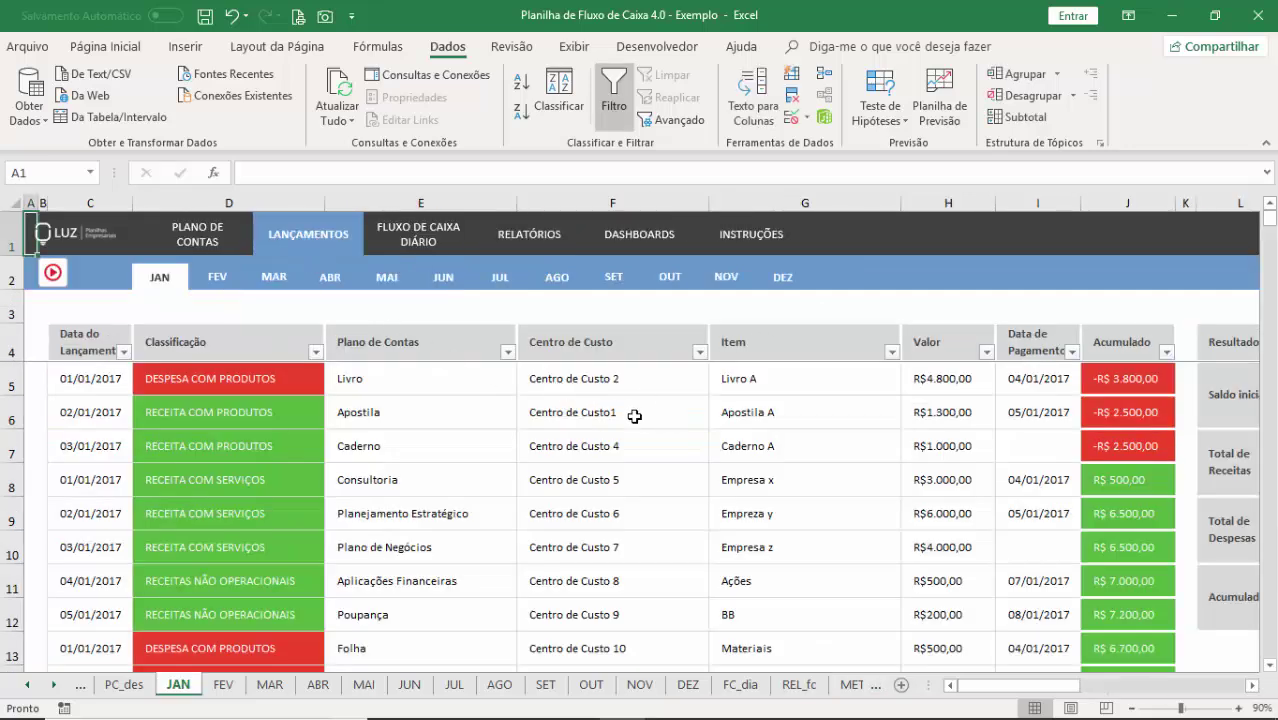
pyautogui.click(699, 353)
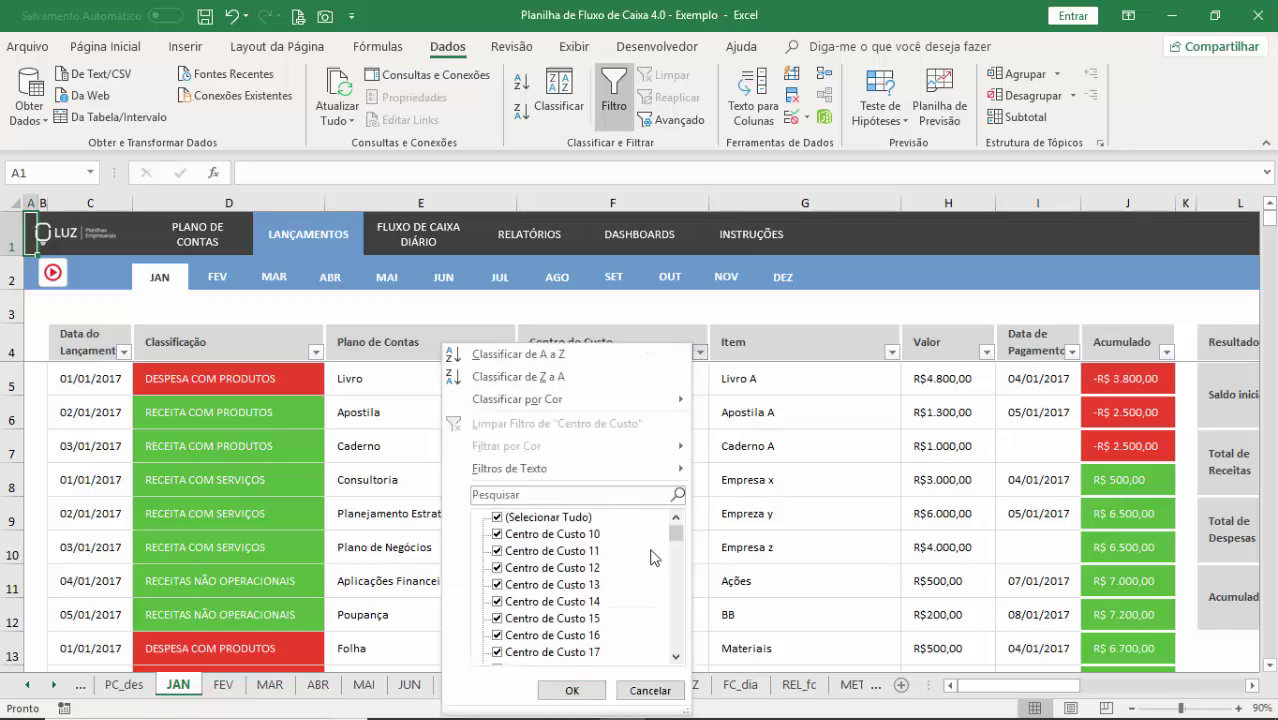
pyautogui.moveTo(676, 543); pyautogui.dragTo(676, 550)
pyautogui.click(578, 603)
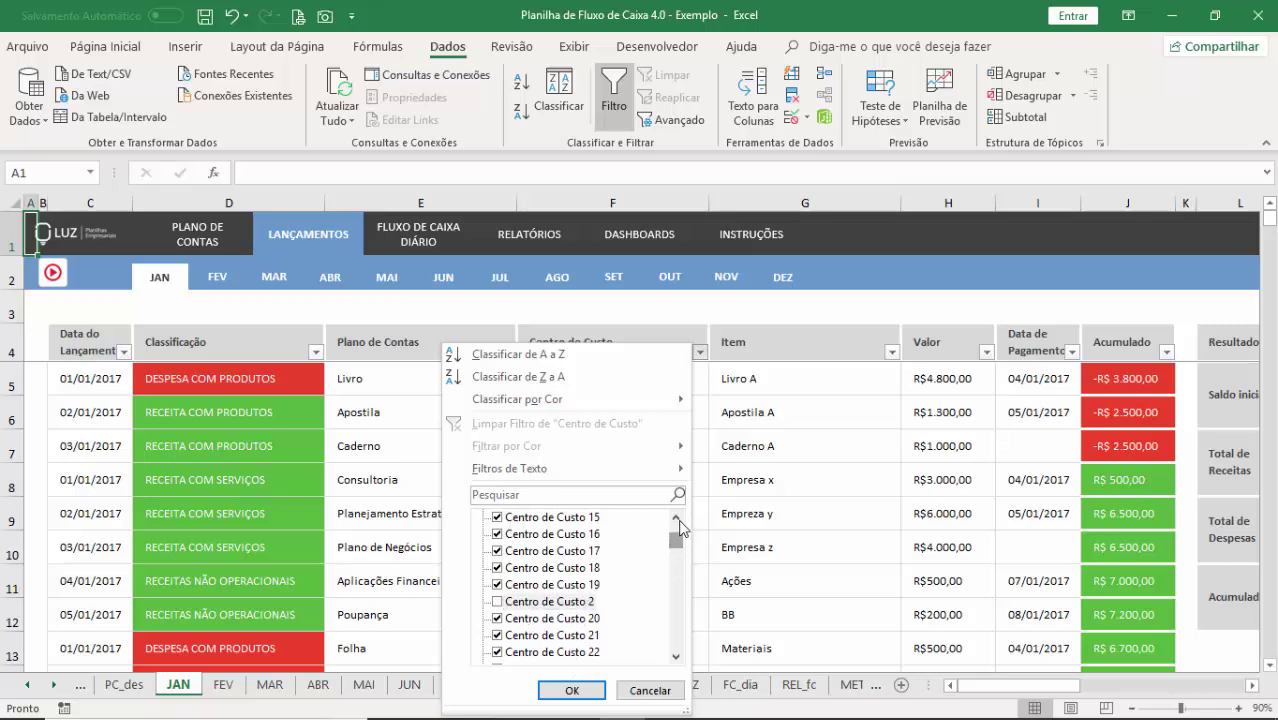
pyautogui.scroll(3, 679, 527)
pyautogui.click(515, 518)
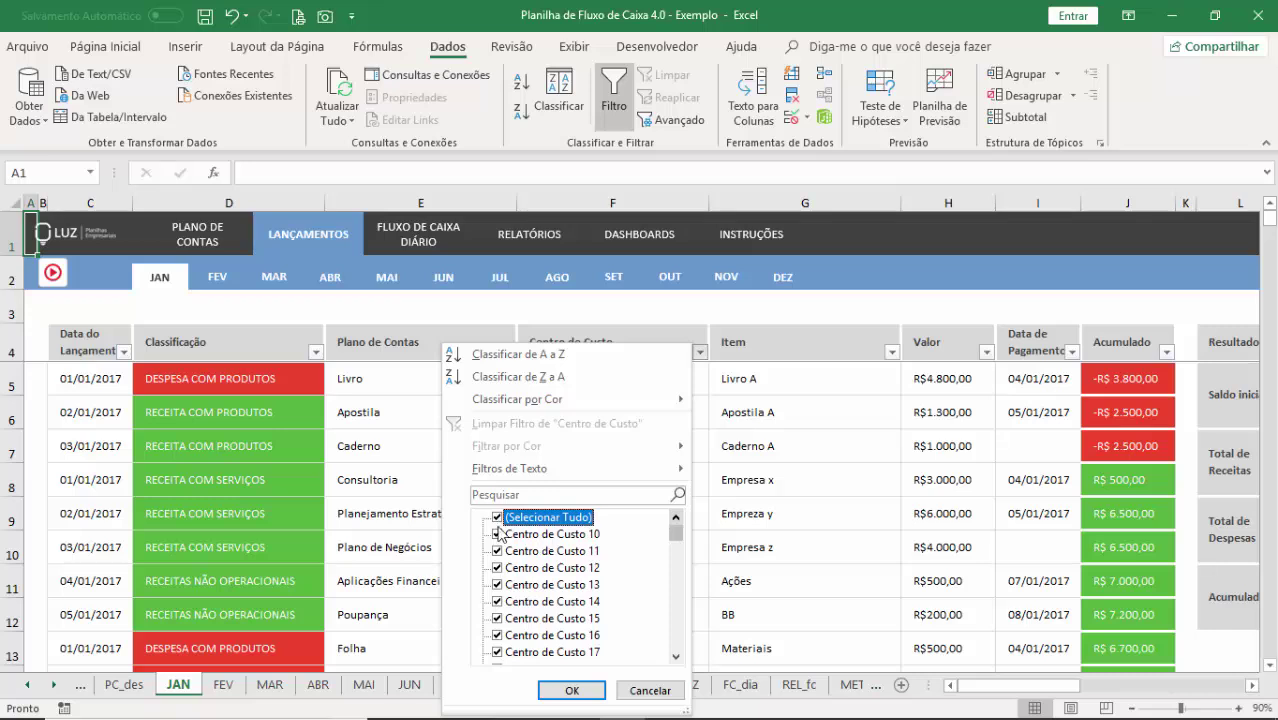
pyautogui.click(497, 517)
pyautogui.scroll(-1, 681, 634)
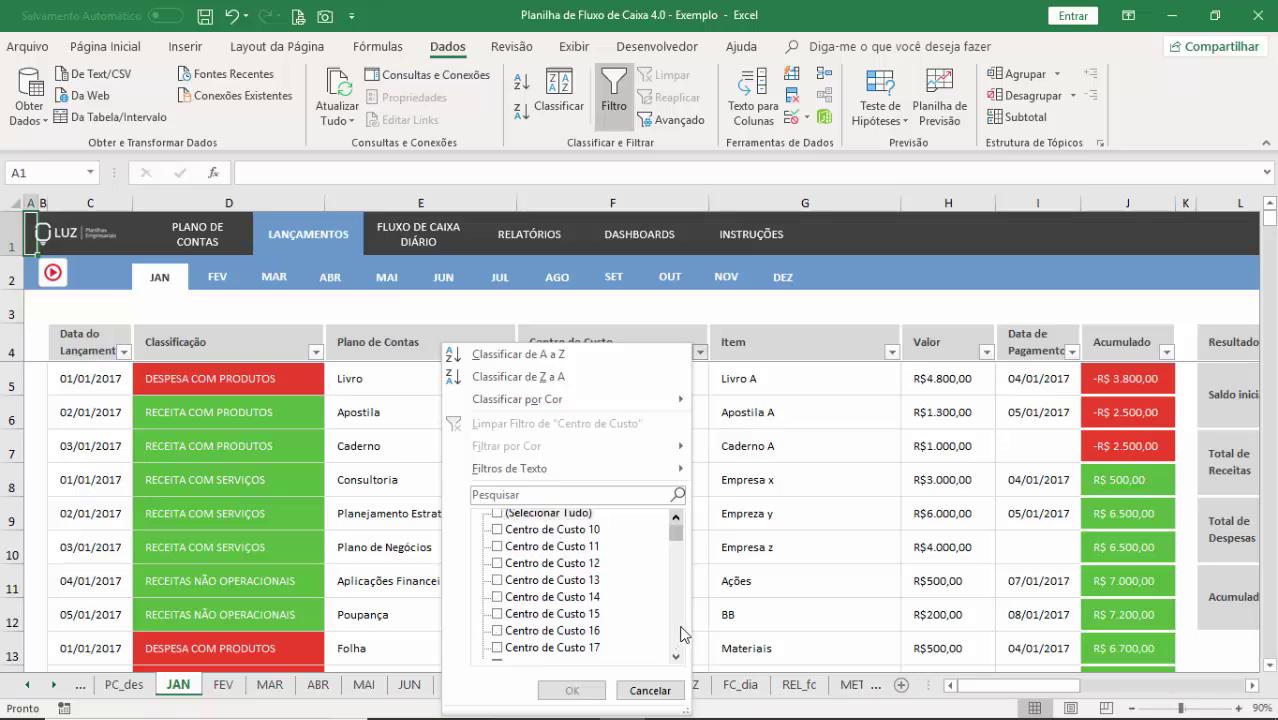
pyautogui.scroll(-2, 681, 634)
pyautogui.click(497, 567)
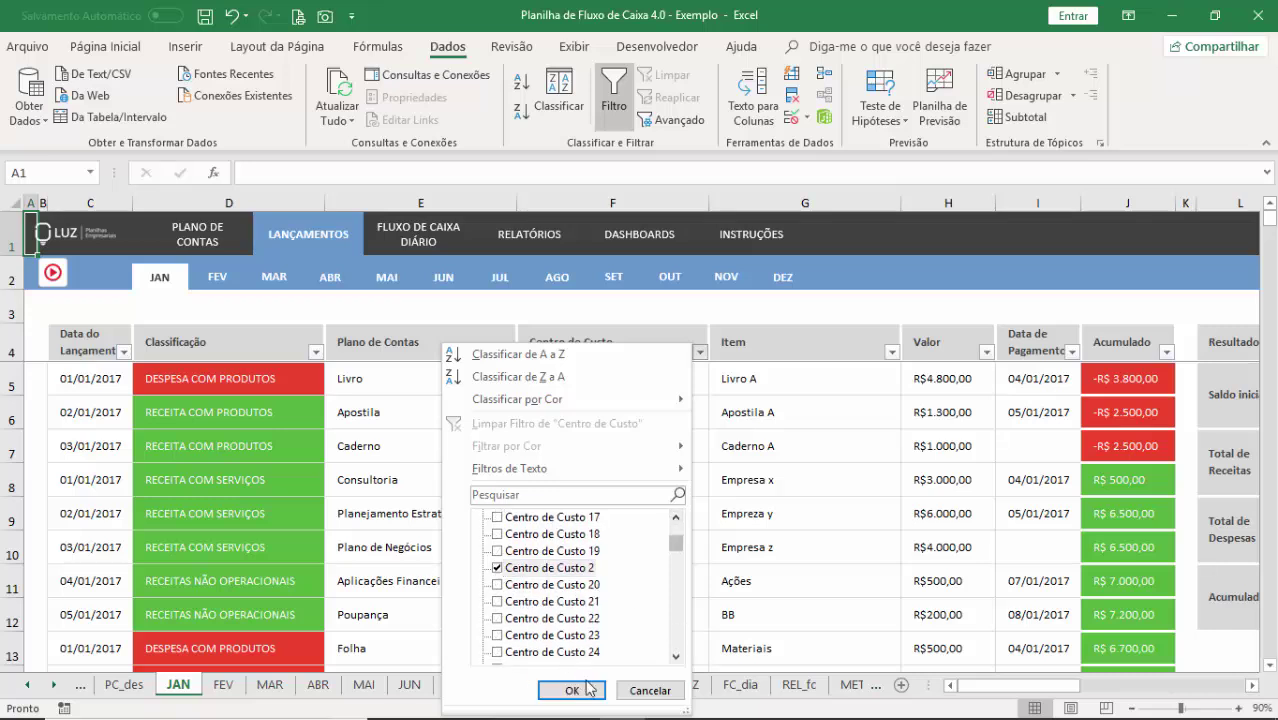
pyautogui.click(588, 689)
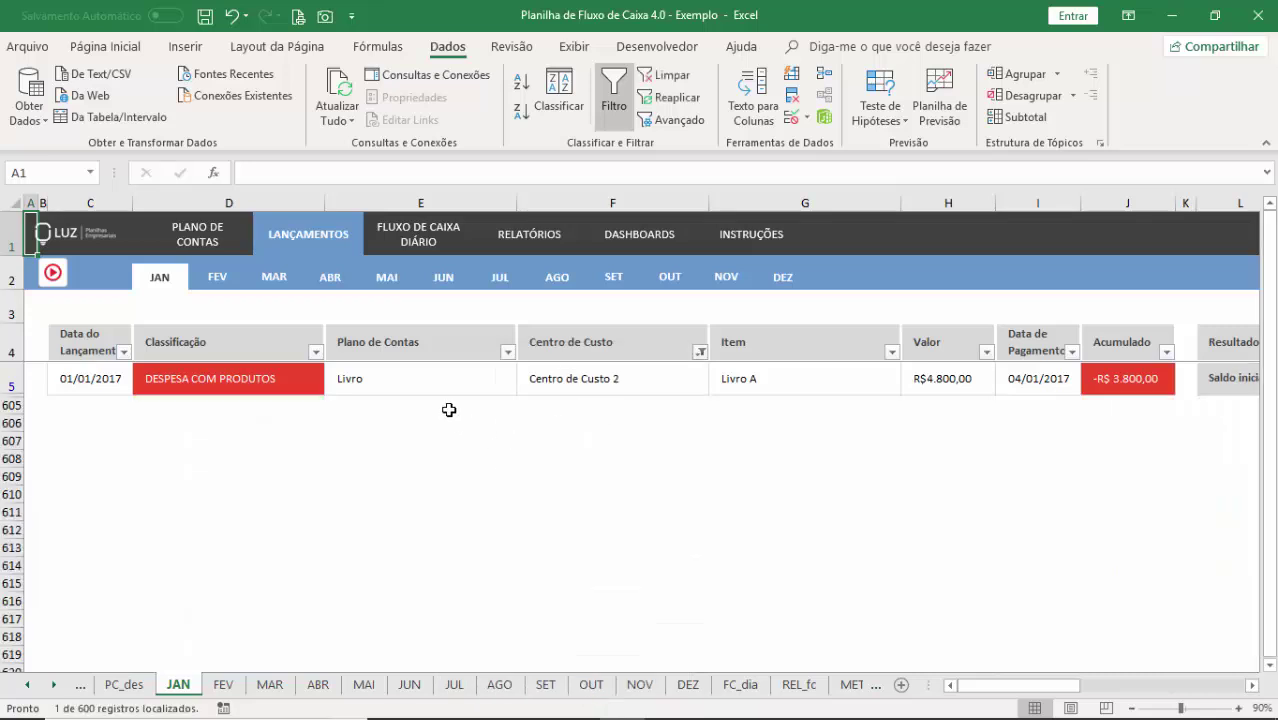